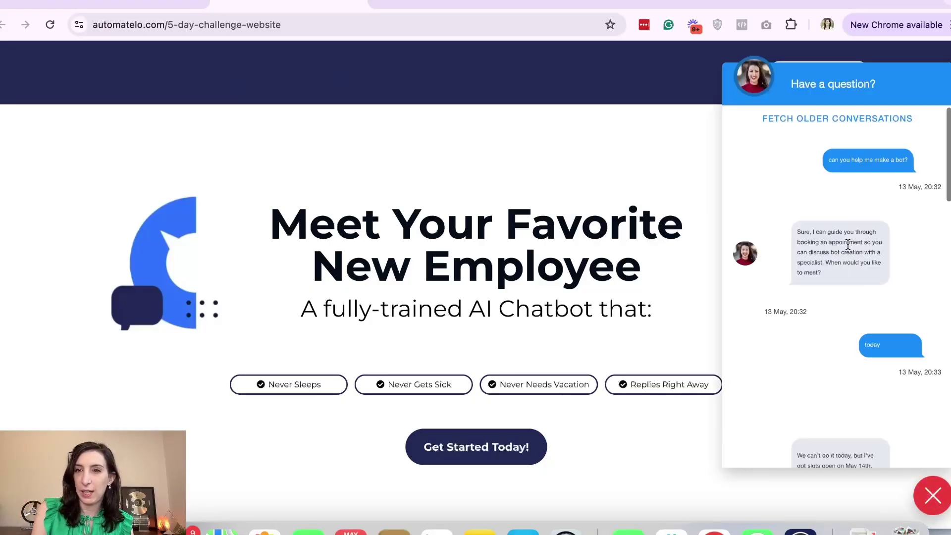
Start a new AutomateLO site chat, send 'hi can you help me', and read the bot's reply.
scroll(819, 319, "down", 2)
scroll(820, 320, "down", 10)
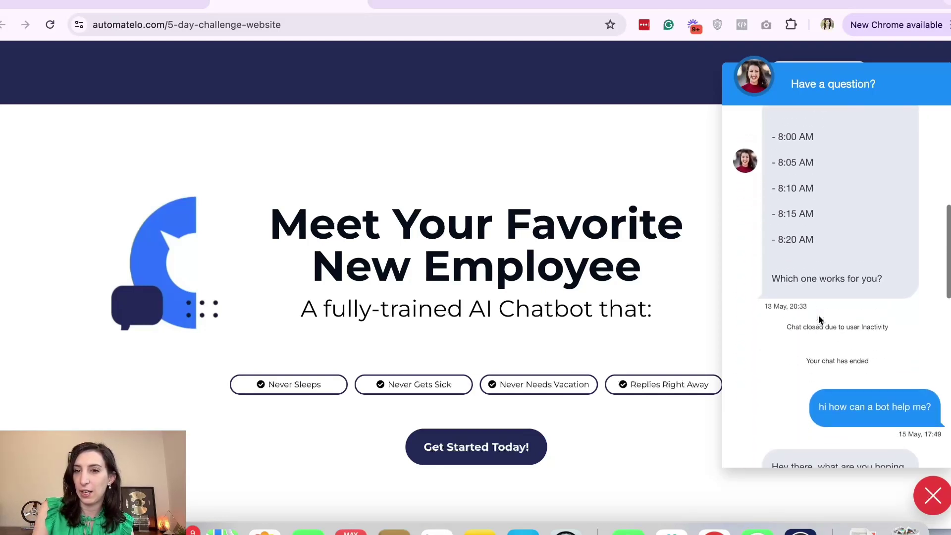
left_click(859, 440)
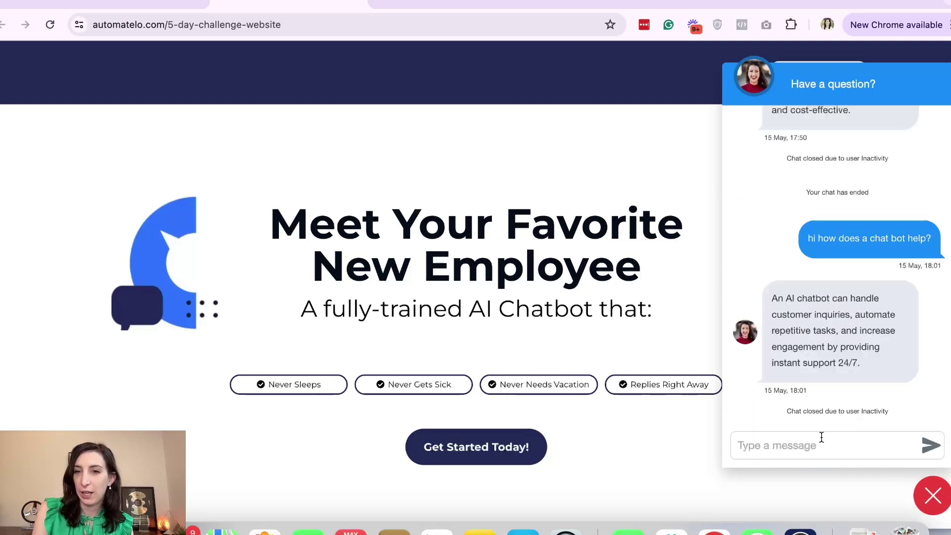
type("hi ")
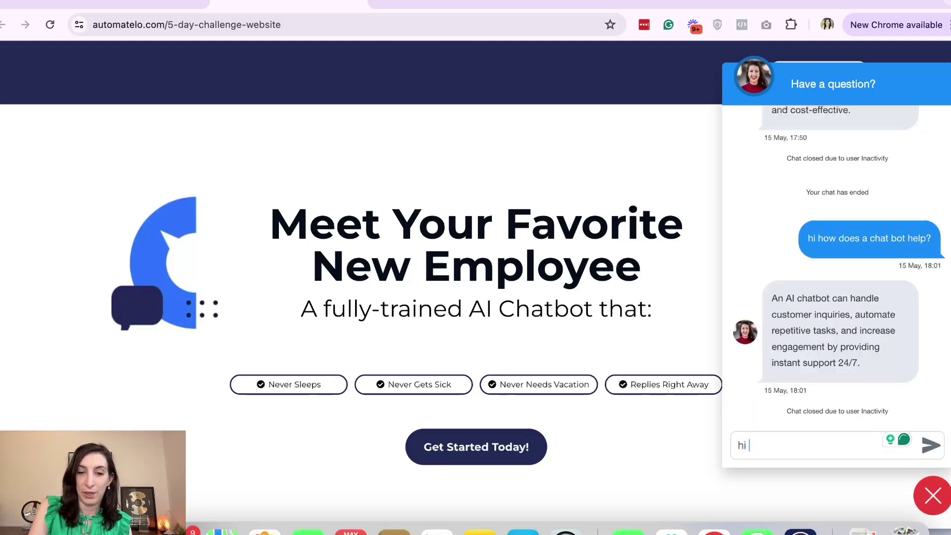
type("can you help me")
key("Return")
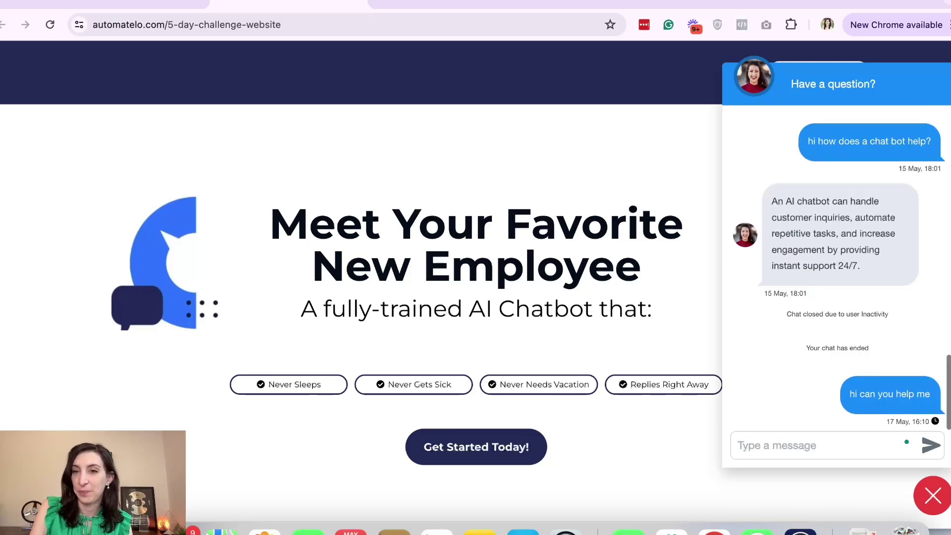
scroll(830, 308, "up", 15)
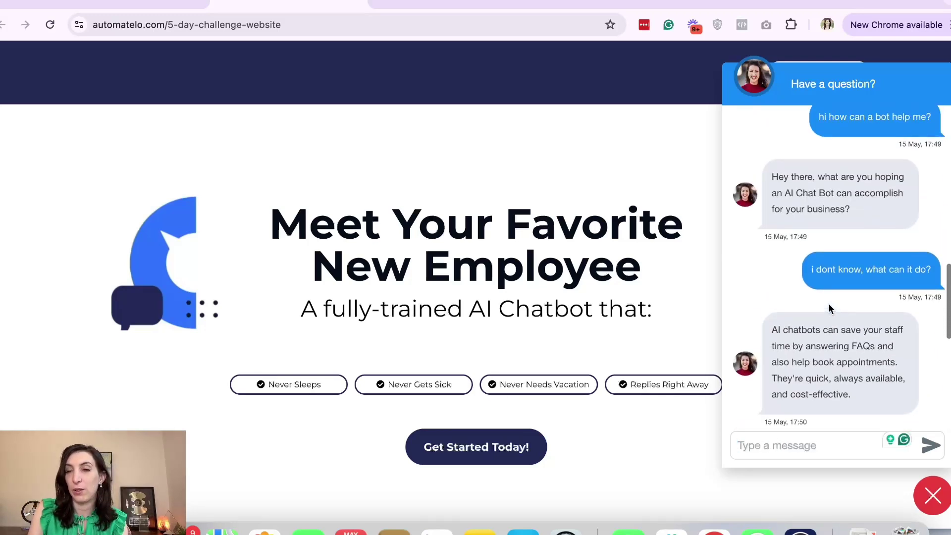
scroll(829, 305, "up", 10)
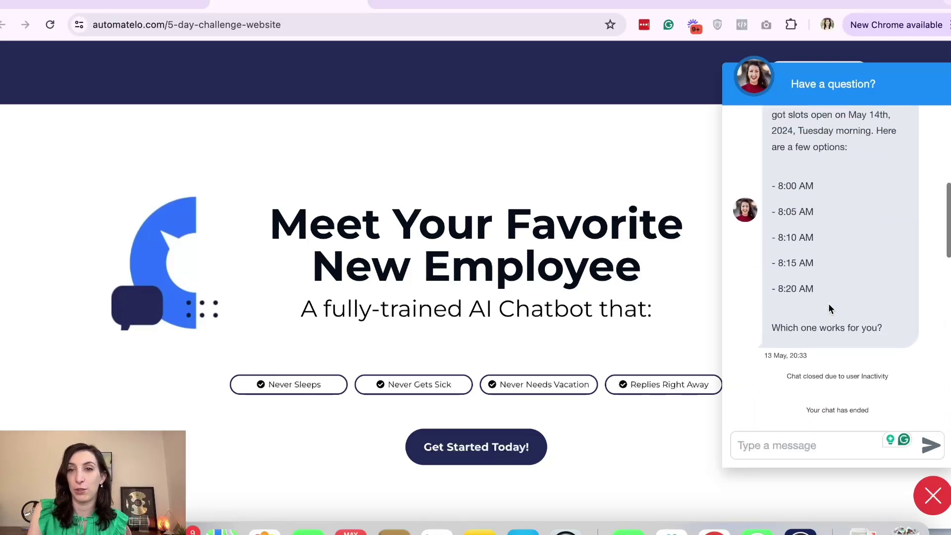
scroll(828, 303, "up", 3)
scroll(829, 306, "down", 20)
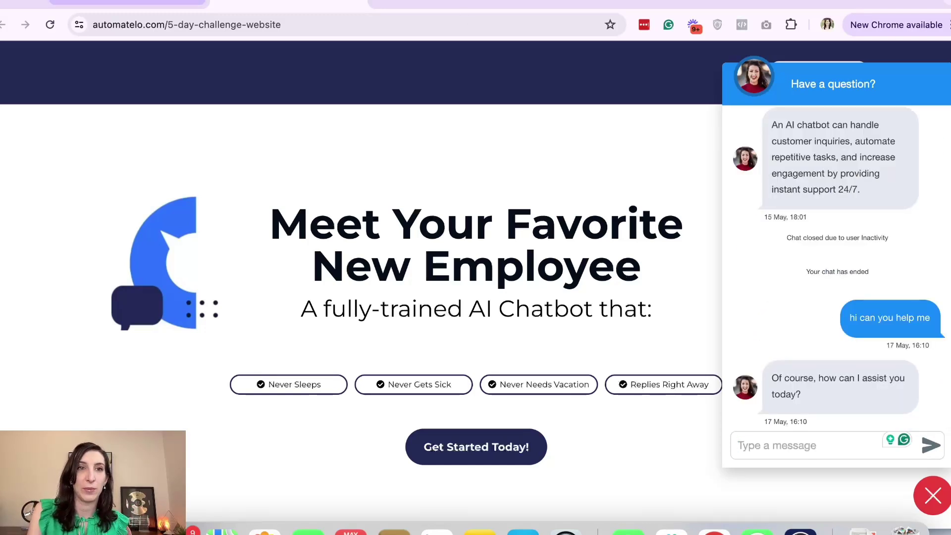
Switch to GoHighLevel and open Conversation AI under Settings.
left_click(148, 5)
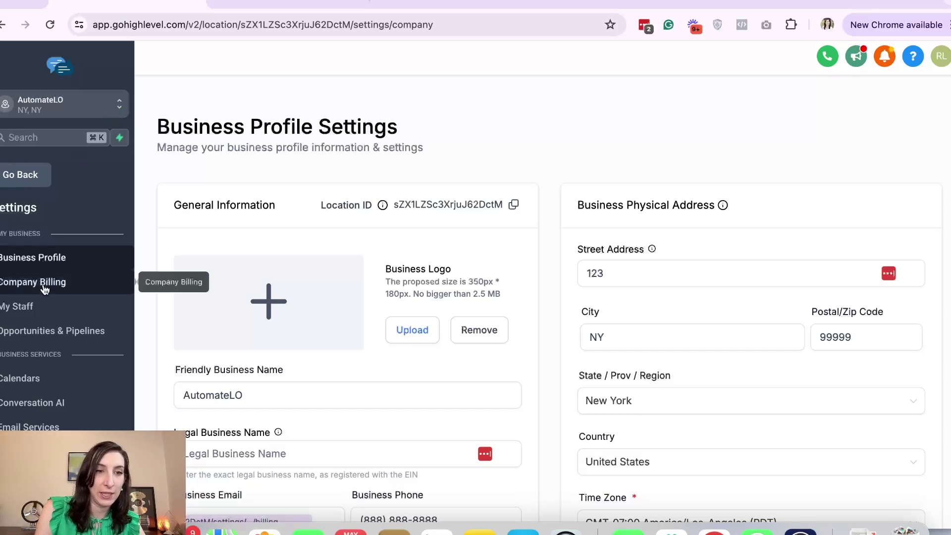
scroll(45, 346, "down", 2)
left_click(33, 364)
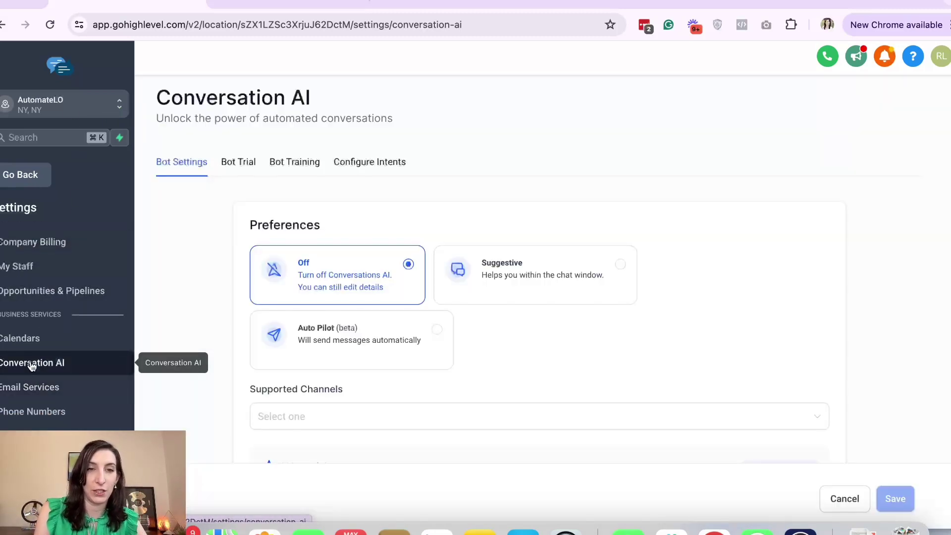
scroll(174, 332, "down", 2)
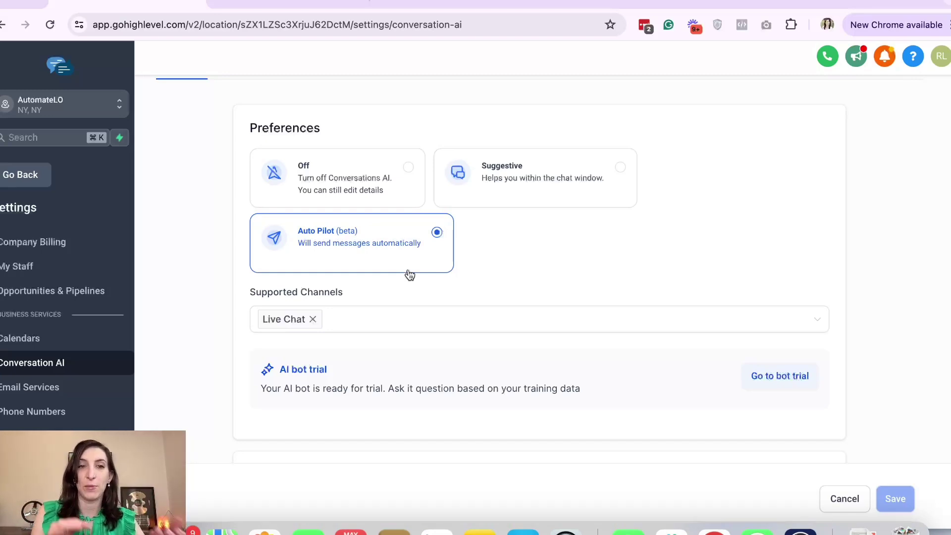
Check the Supported Channels dropdown, confirming Live Chat is the bot's channel.
left_click(346, 326)
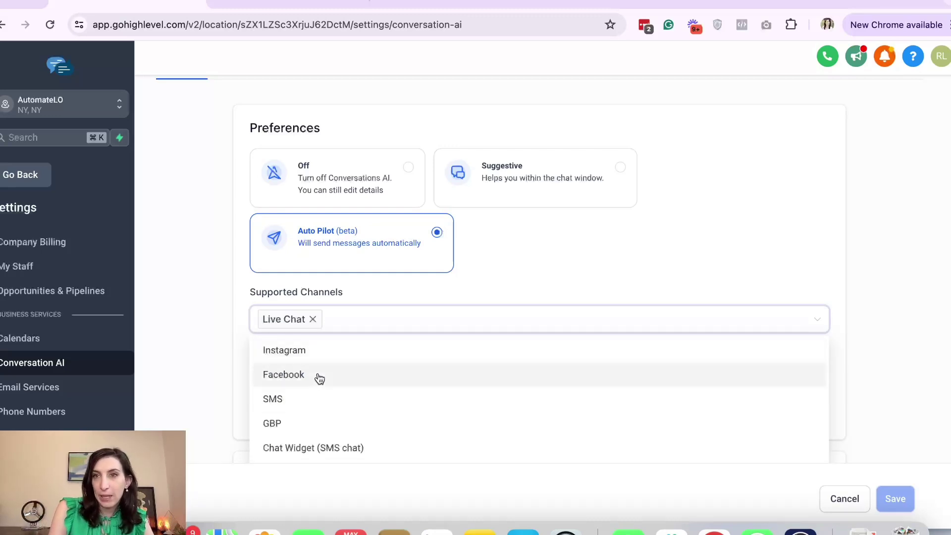
left_click(191, 302)
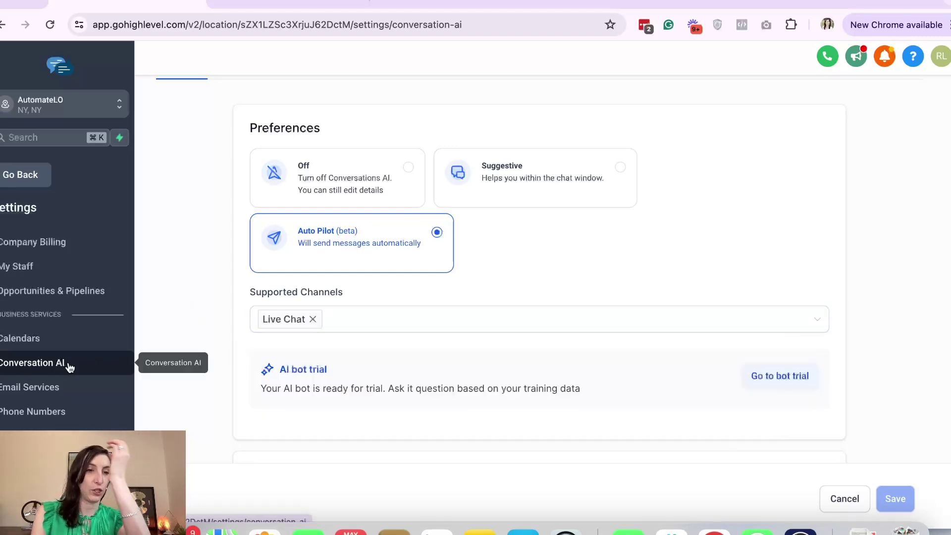
scroll(236, 349, "up", 2)
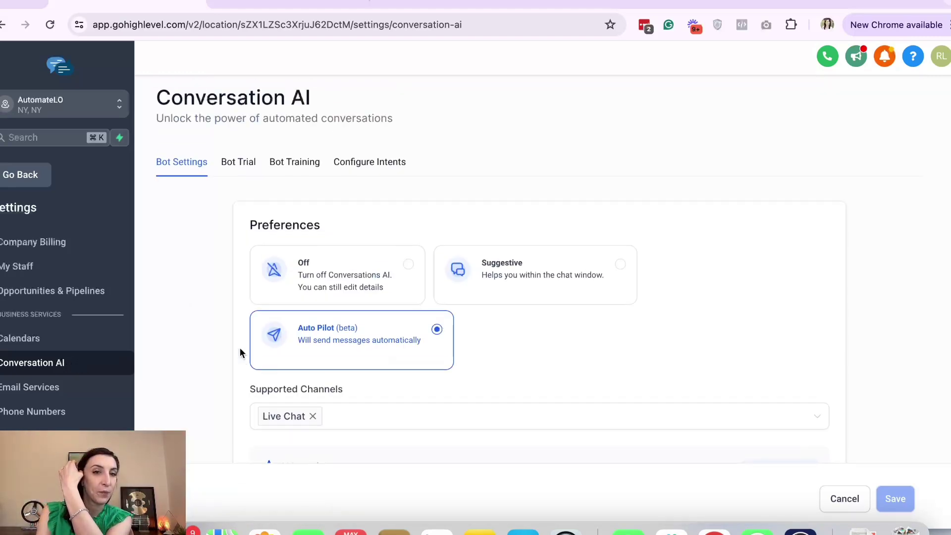
scroll(240, 352, "down", 3)
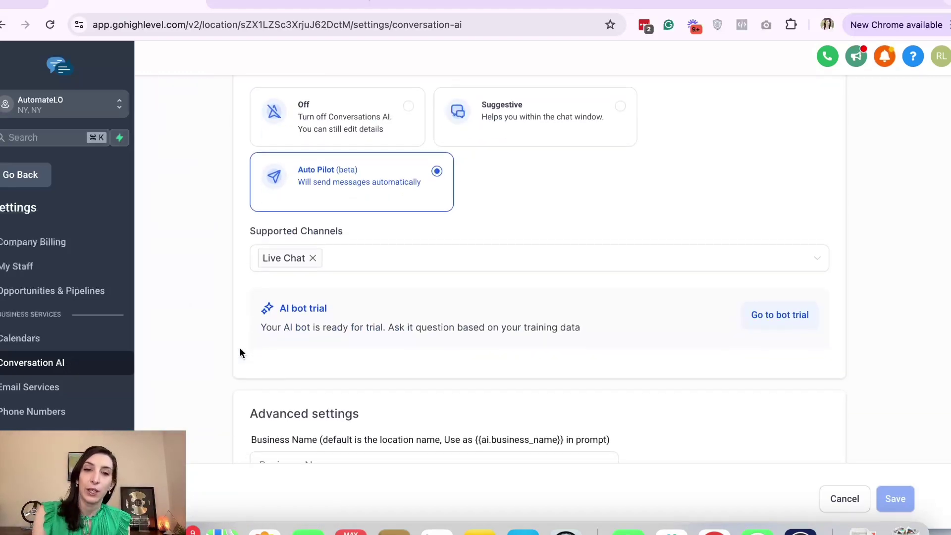
scroll(240, 351, "up", 2)
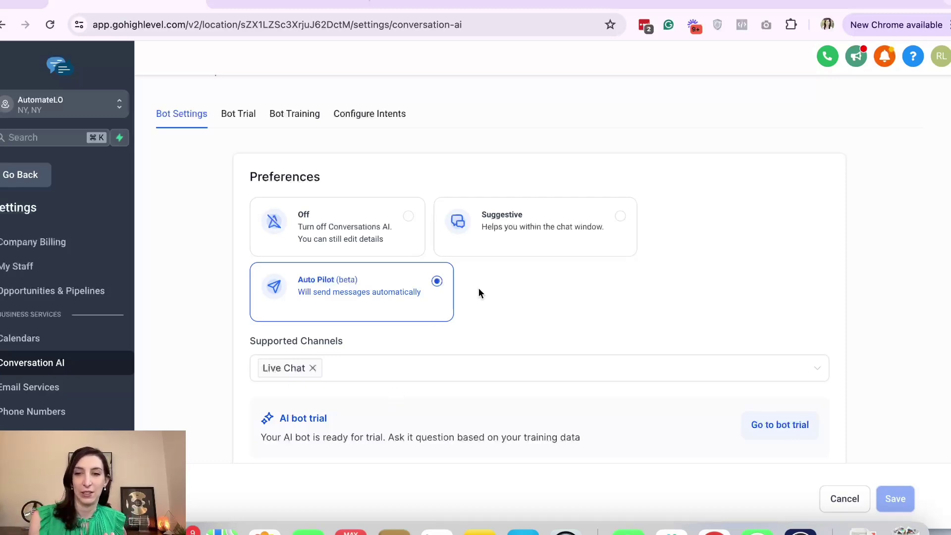
left_click(426, 368)
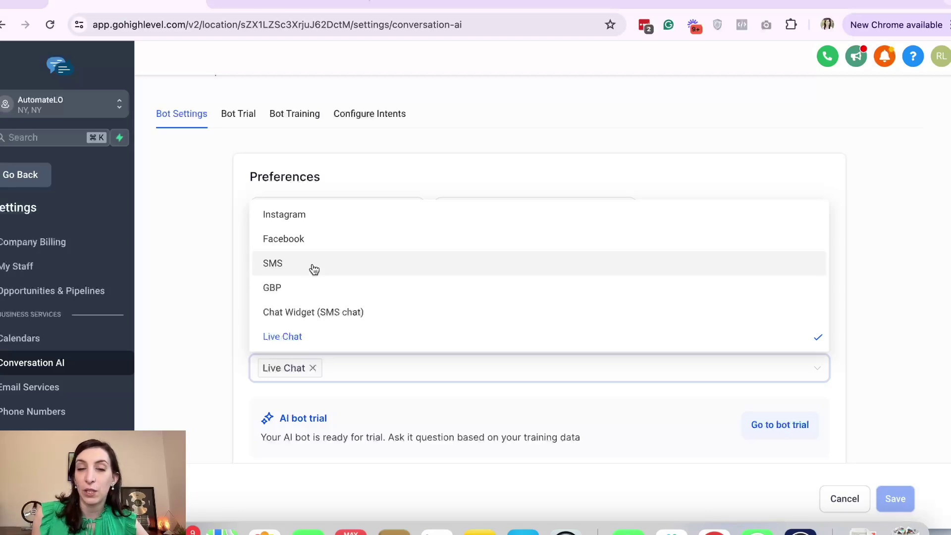
Close the channels dropdown, review Advanced settings, and go to the Bot Trial tab.
left_click(215, 287)
scroll(256, 368, "down", 3)
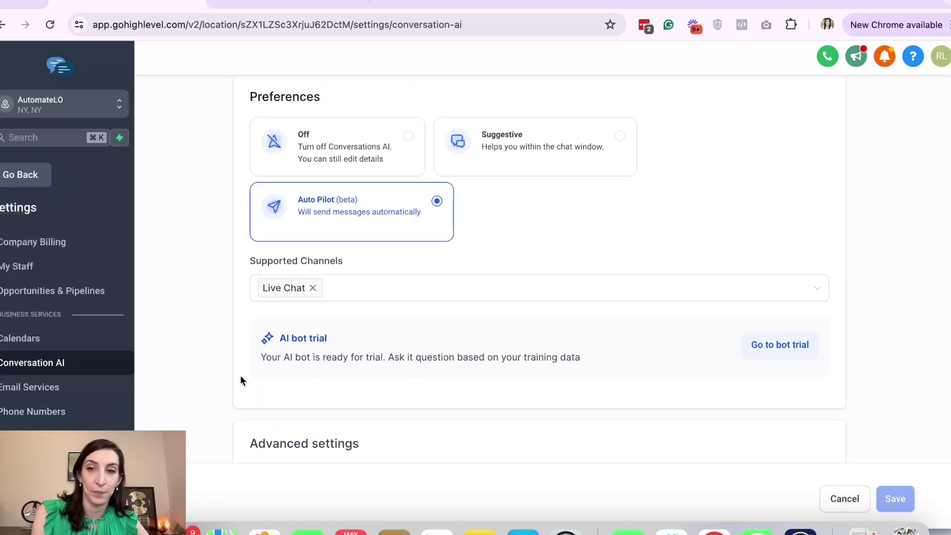
scroll(317, 297, "down", 8)
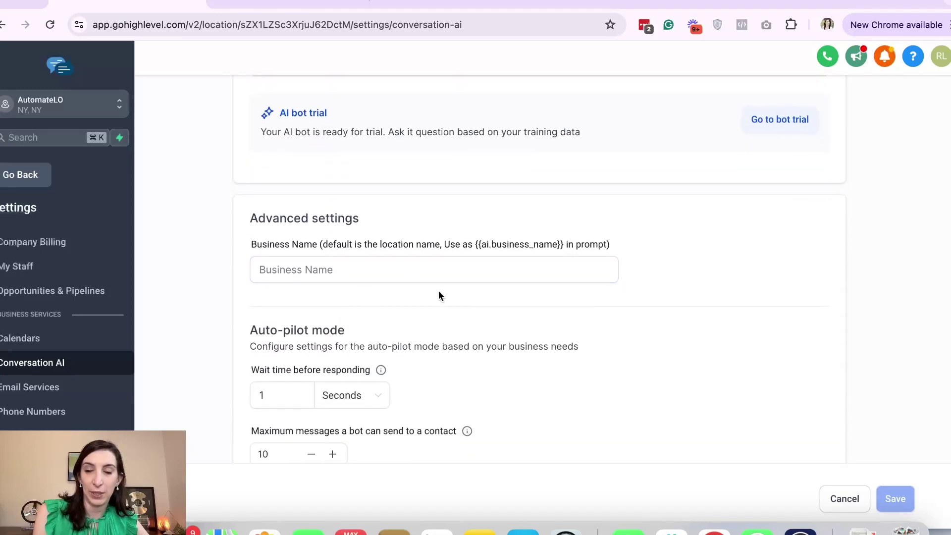
scroll(325, 295, "down", 5)
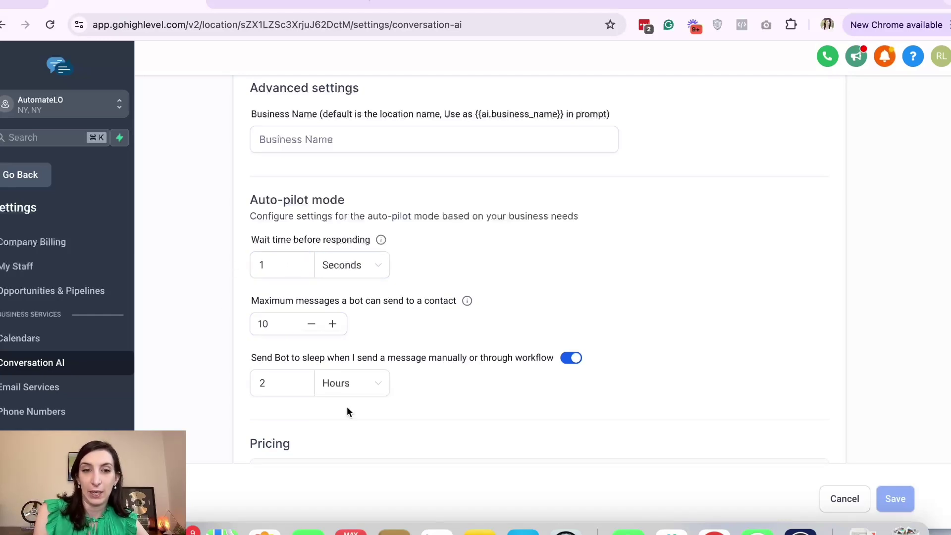
scroll(267, 396, "down", 3)
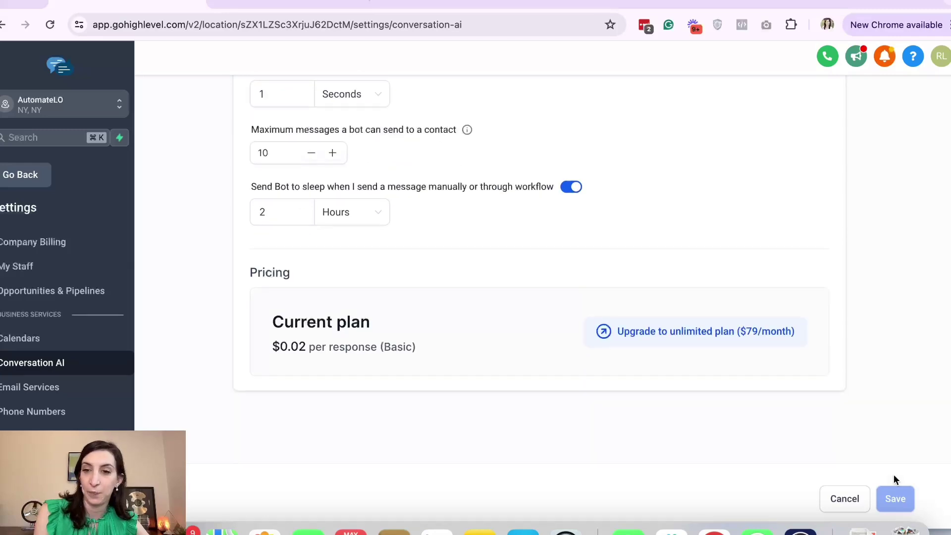
scroll(257, 168, "up", 10)
left_click(257, 168)
Open Bot Training and inspect the Google Docs URL in the web crawler field.
scroll(335, 331, "down", 2)
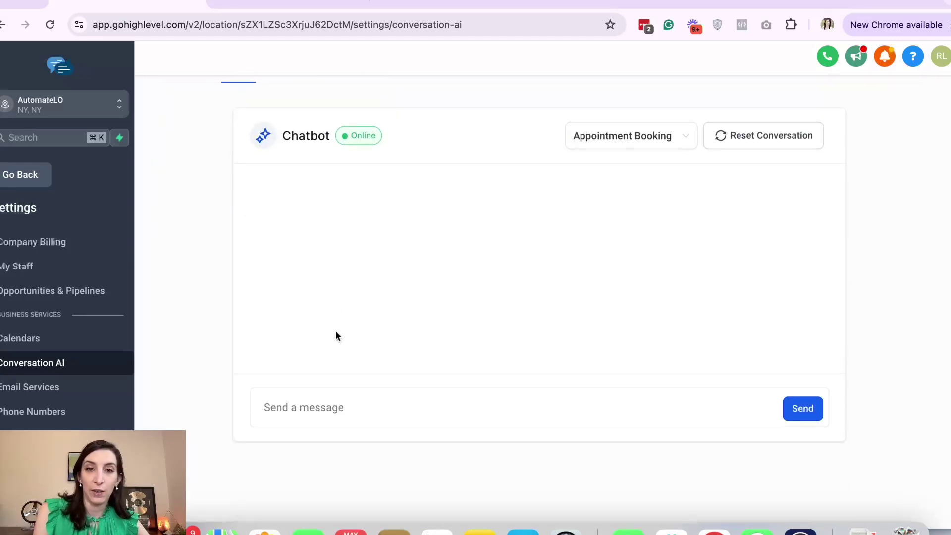
scroll(344, 406, "up", 2)
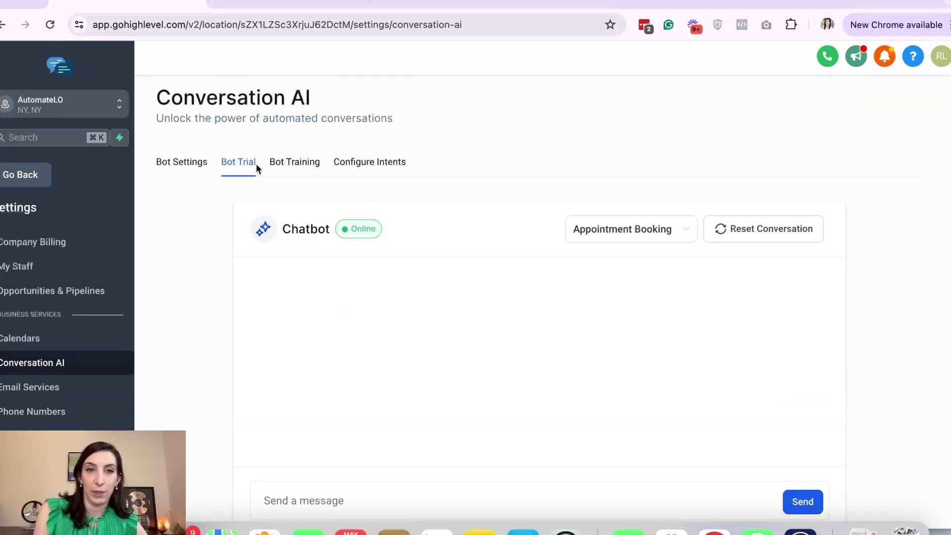
left_click(291, 168)
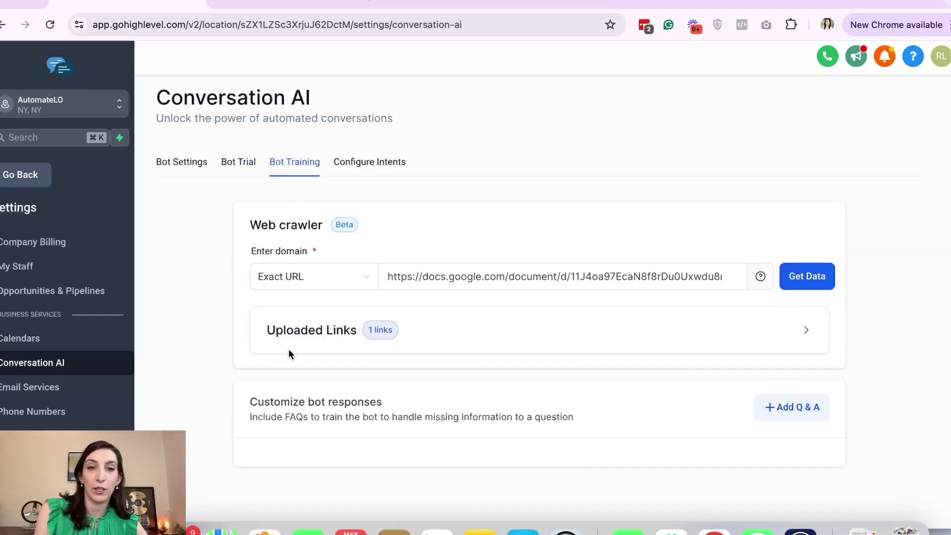
left_click(438, 271)
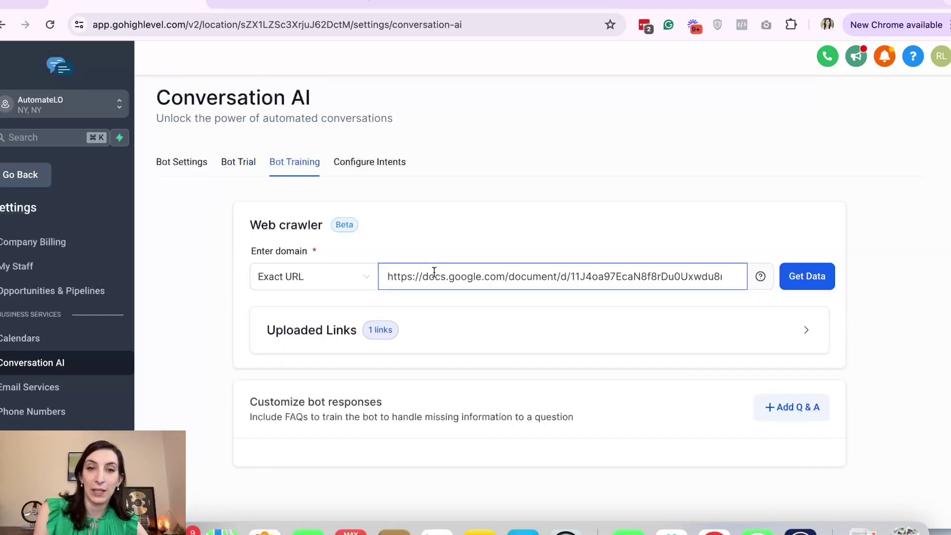
On the AutomateLO website, copy the automatelo.com address and browse the page.
key("ctrl+Tab")
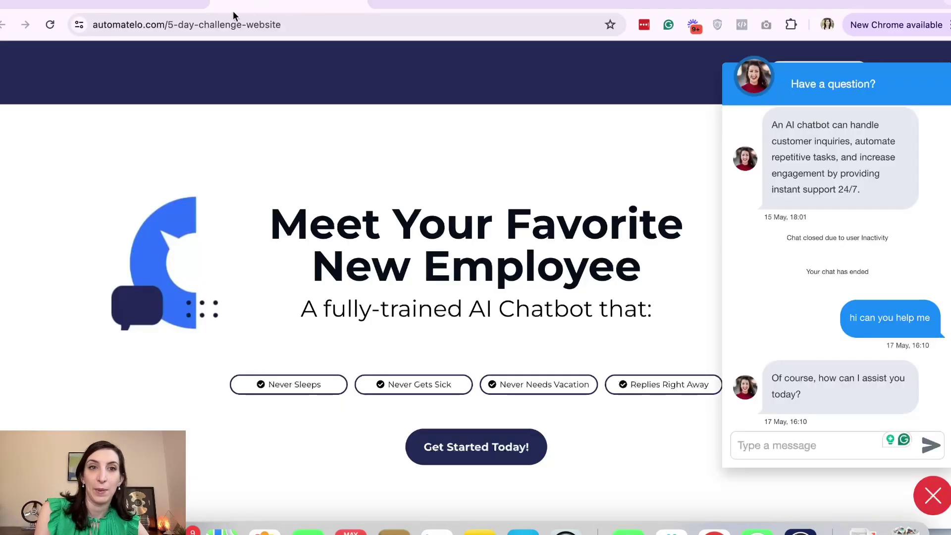
left_click_drag(165, 24, 42, 25)
key("super+c")
scroll(288, 217, "down", 2)
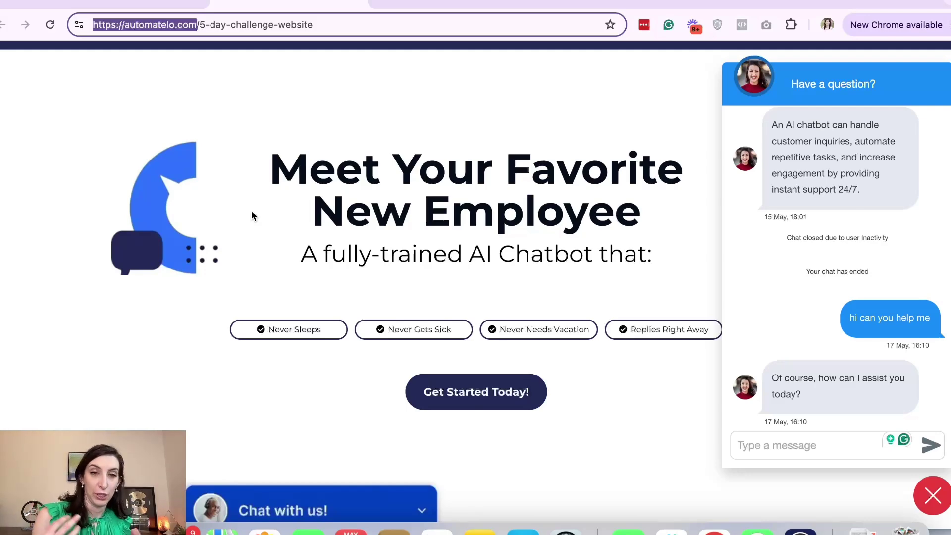
scroll(295, 227, "down", 20)
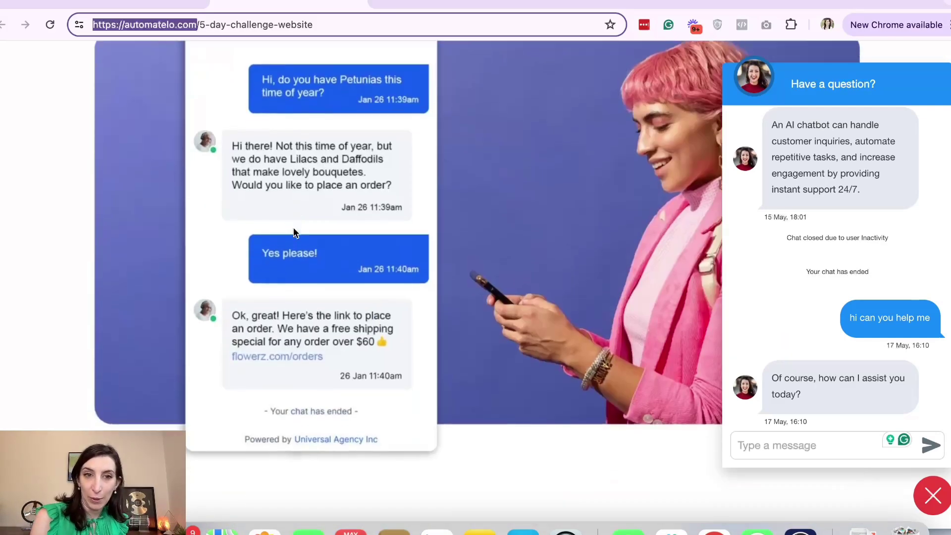
scroll(293, 228, "down", 15)
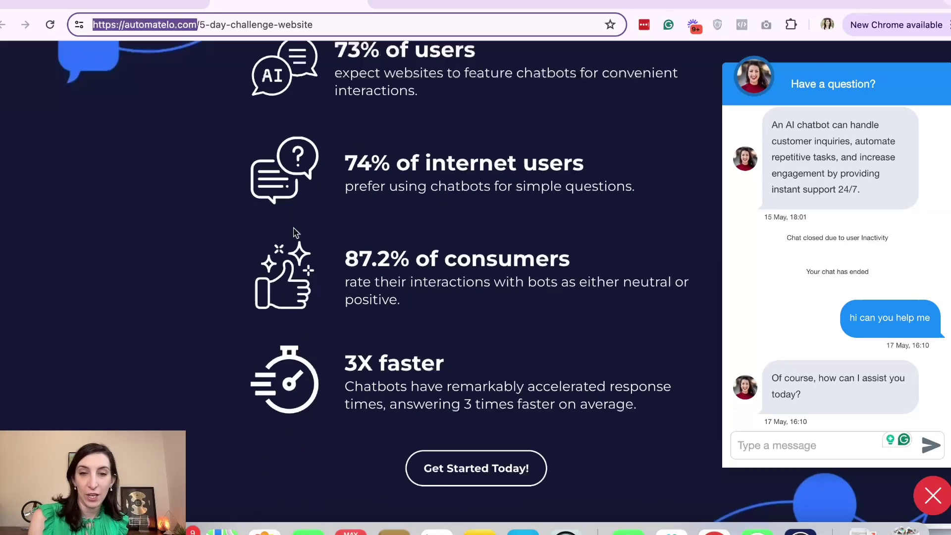
scroll(292, 233, "up", 20)
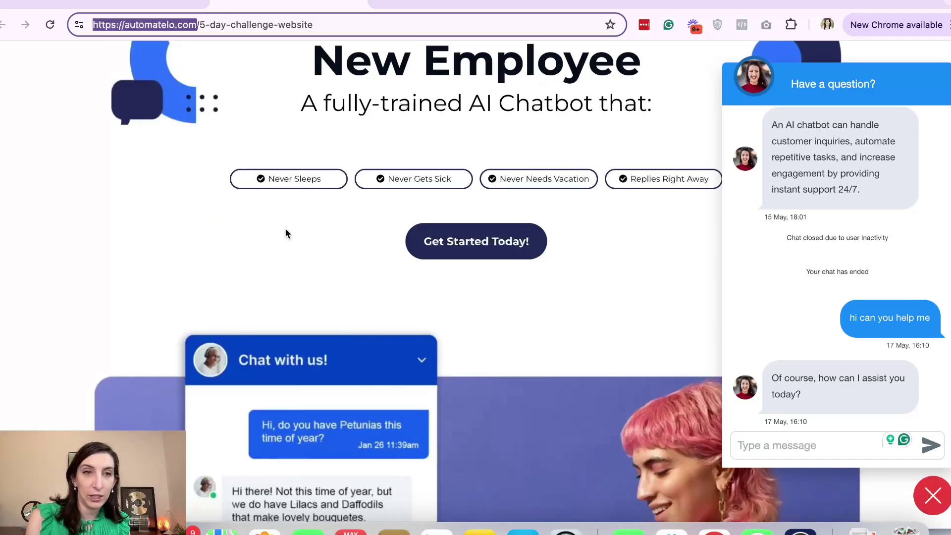
left_click(106, 4)
triple_click(421, 276)
key("super+v")
left_click(818, 285)
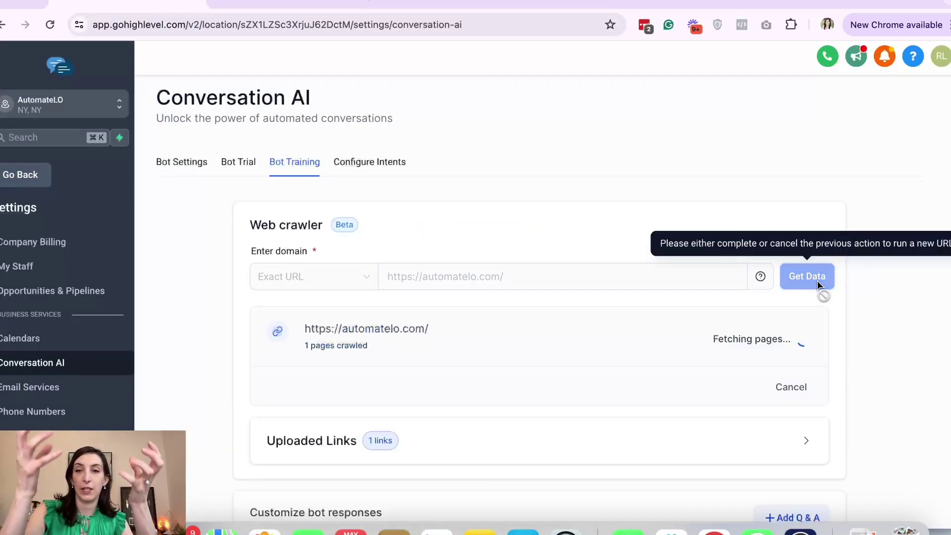
Browse the AutomateLO chatbot demo page, then return to the training tab.
left_click(290, 6)
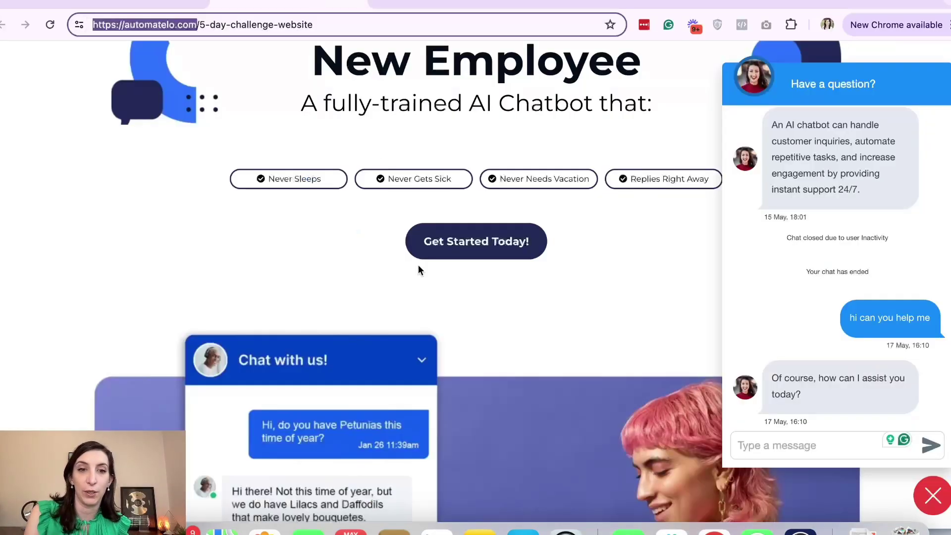
scroll(418, 264, "down", 20)
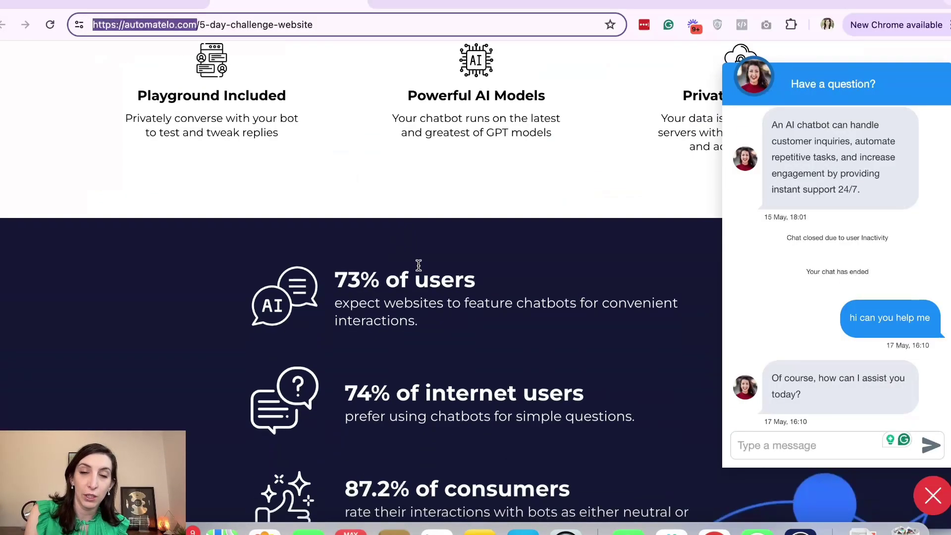
scroll(417, 265, "down", 7)
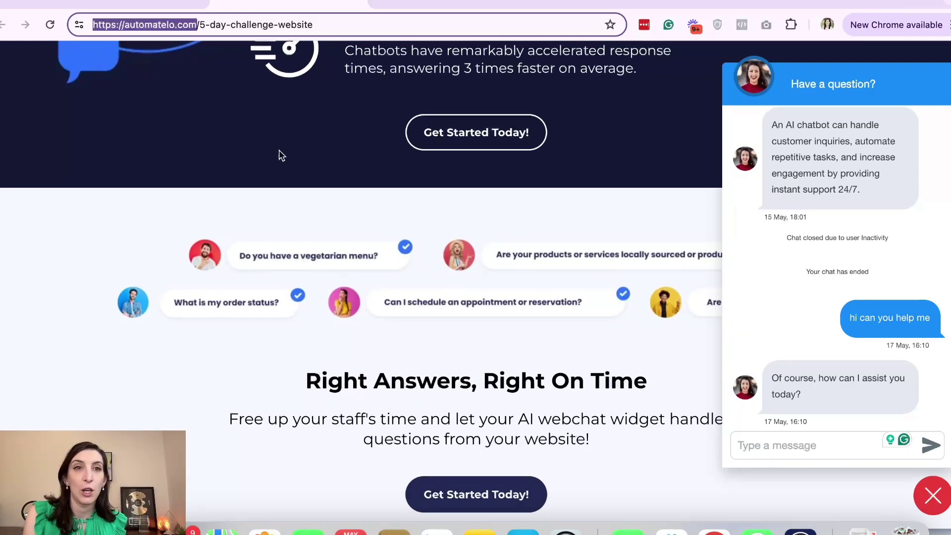
left_click(127, 6)
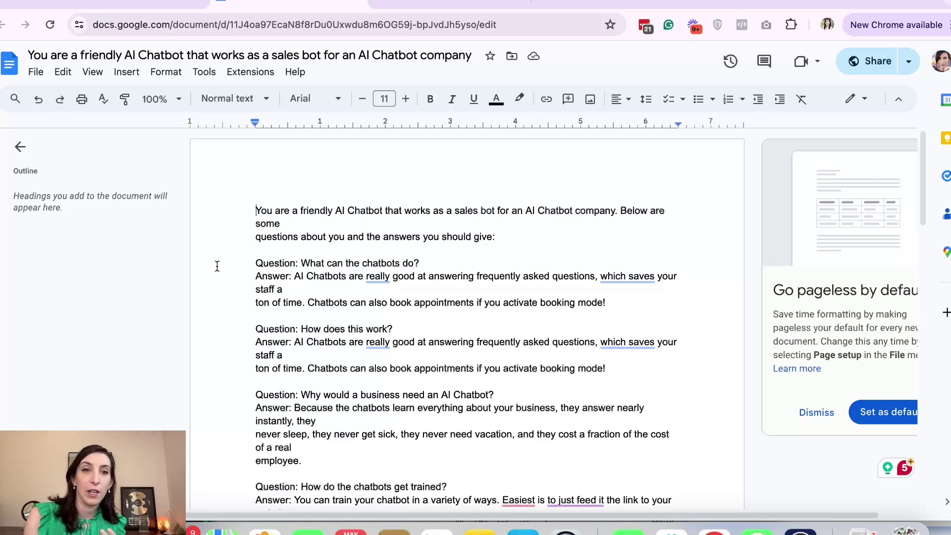
Confirm the FAQ doc's General access is 'Anyone with the link', then return to GoHighLevel.
scroll(217, 266, "down", 15)
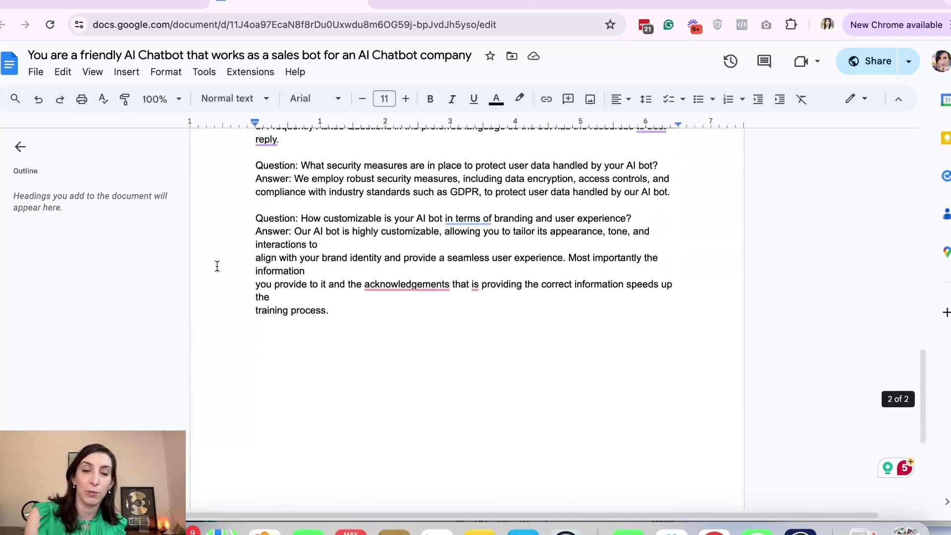
scroll(217, 266, "down", 1)
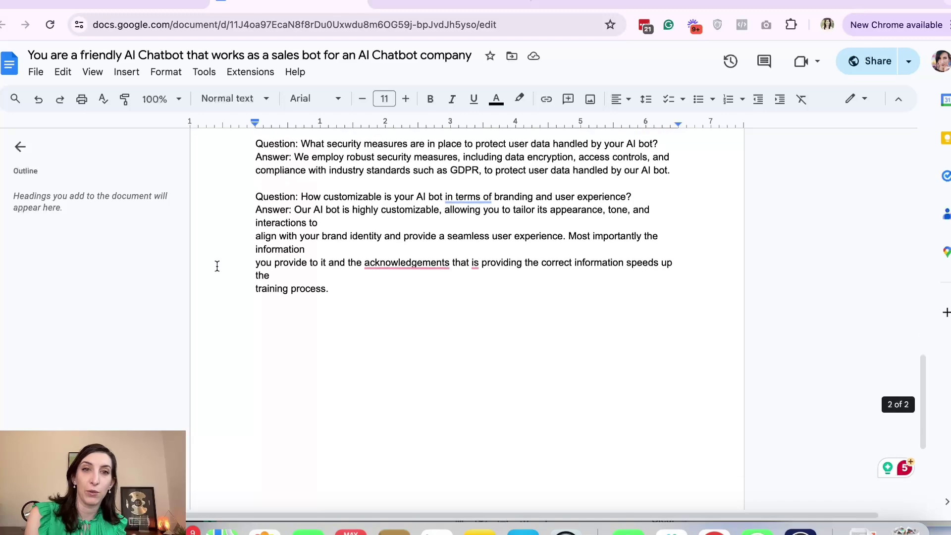
left_click(866, 71)
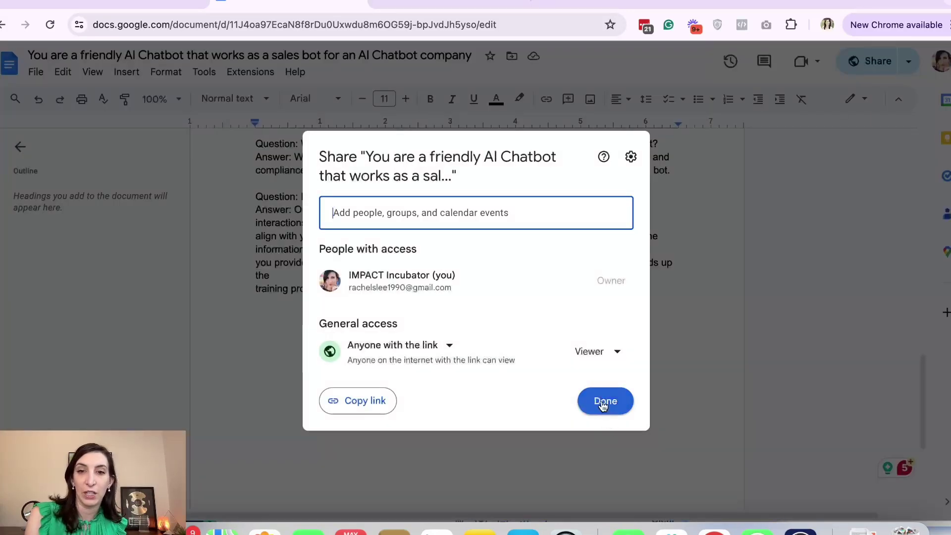
left_click(602, 403)
key("ctrl+shift+Tab")
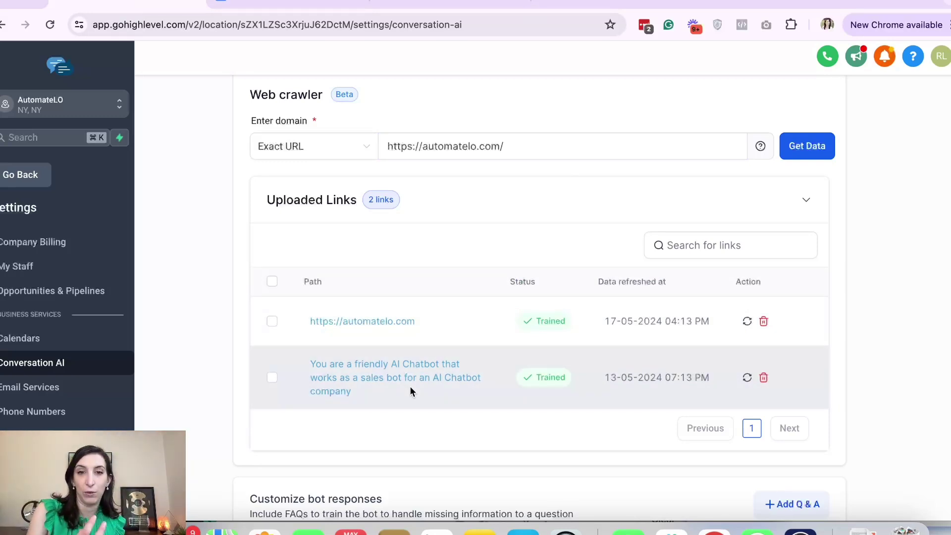
Review the two Trained uploaded links and the FAQ Google Doc, then return to Bot Training.
scroll(410, 391, "down", 3)
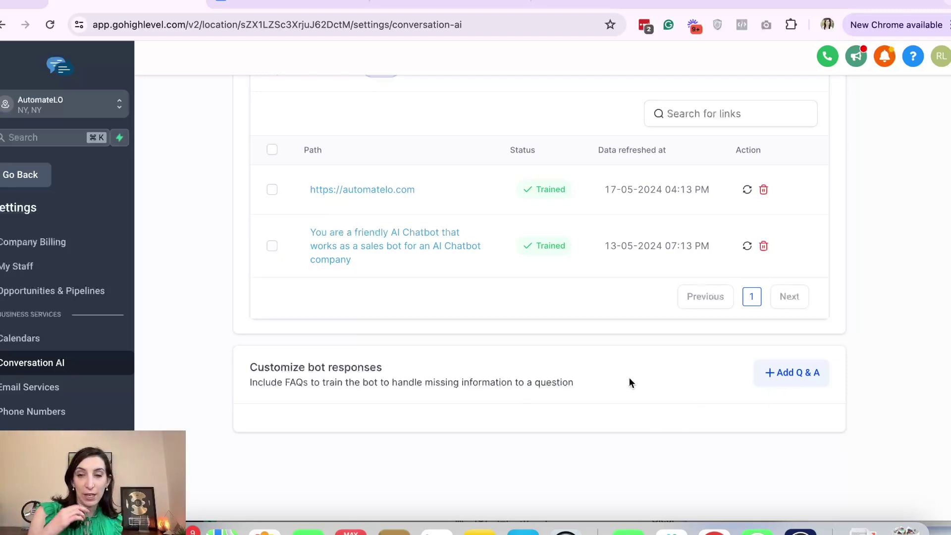
scroll(629, 378, "up", 5)
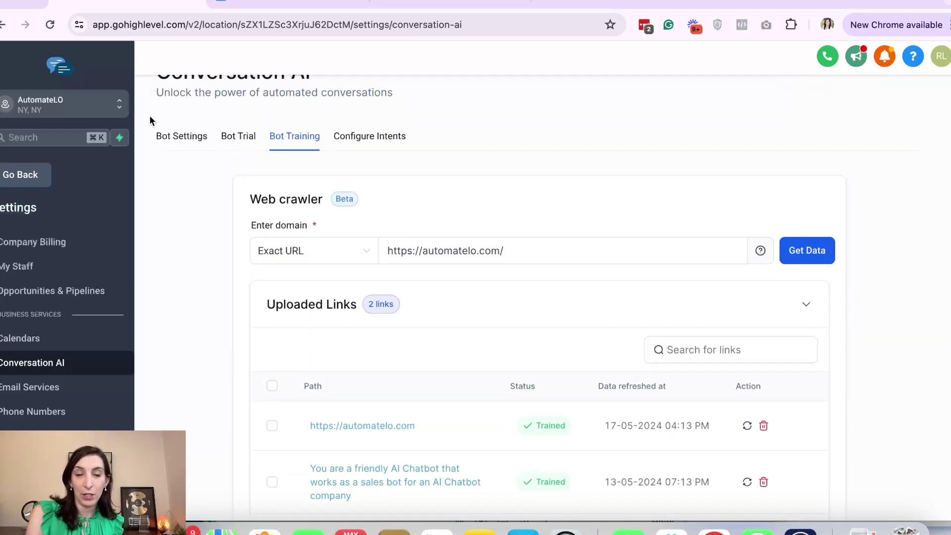
scroll(168, 203, "down", 3)
scroll(169, 203, "down", 3)
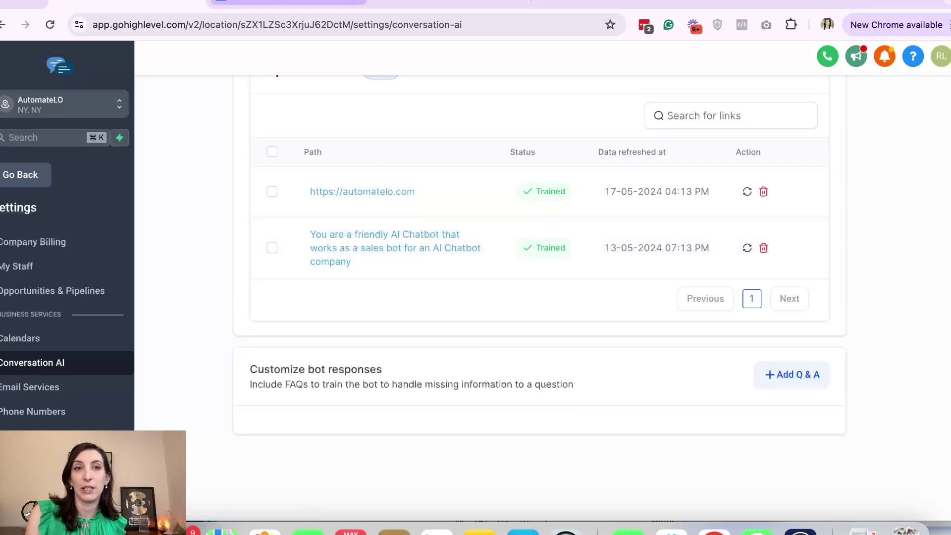
left_click(289, 3)
scroll(252, 289, "up", 5)
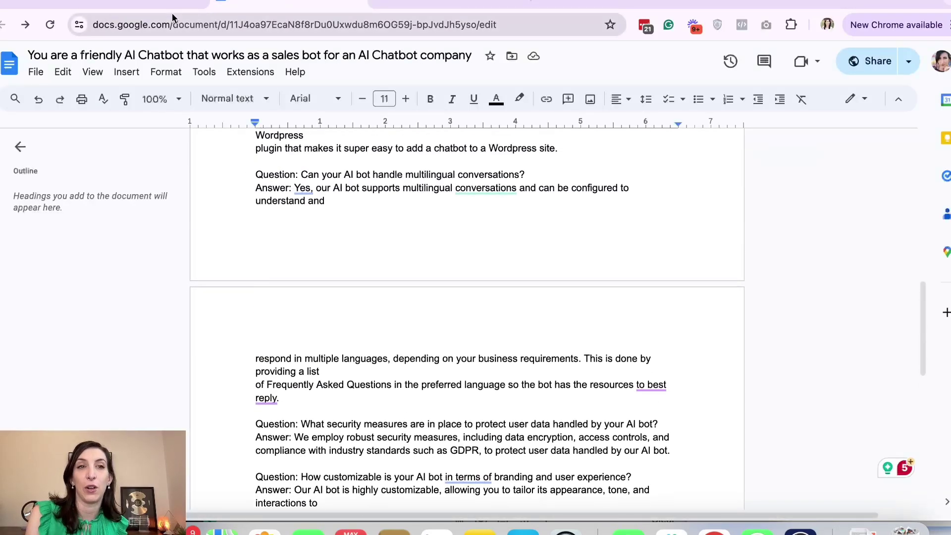
left_click(99, 3)
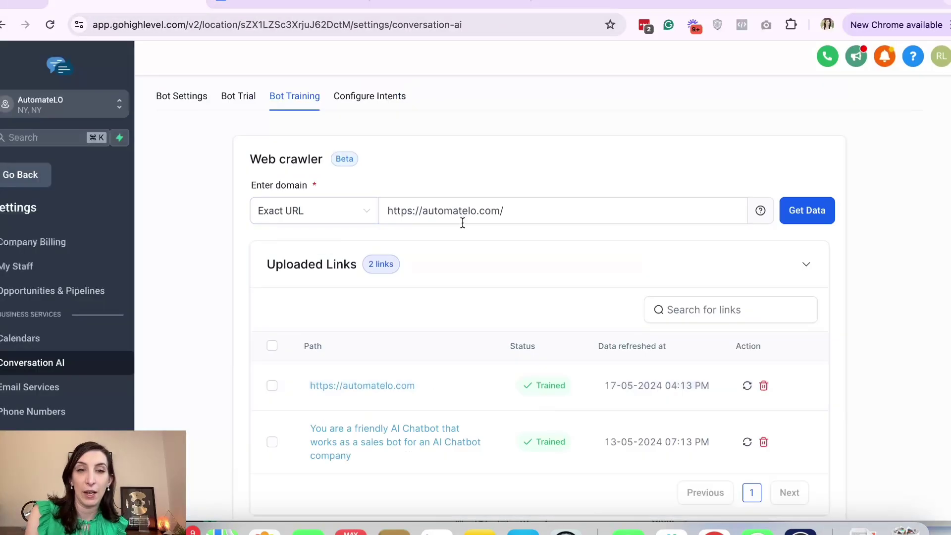
In Configure Intents, toggle Appointment Booking off and on, keeping Sales Calander as the calendar.
left_click(366, 102)
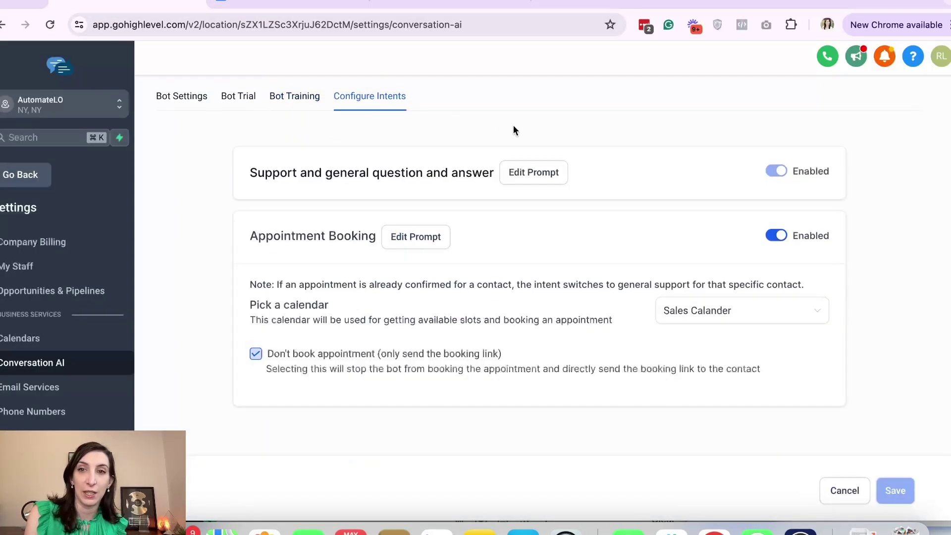
scroll(513, 124, "up", 1)
left_click(778, 276)
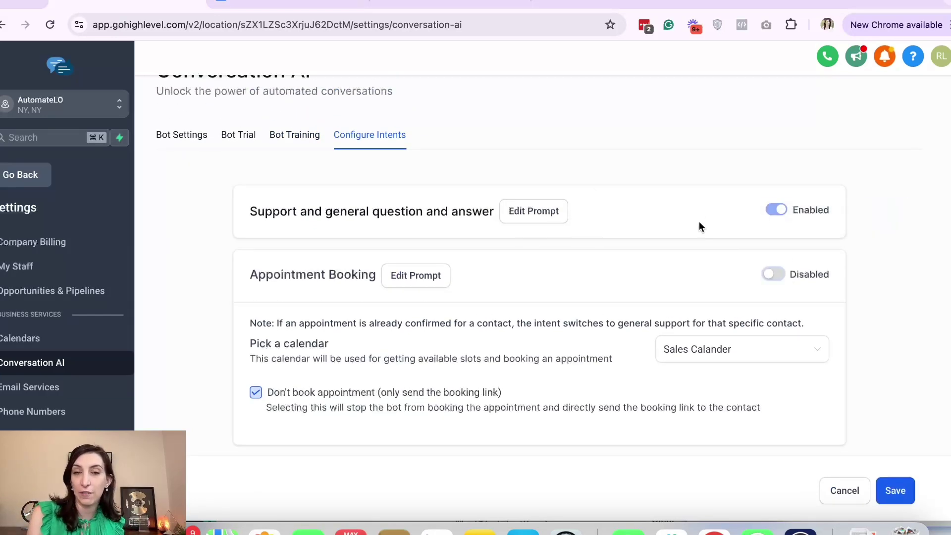
left_click(770, 275)
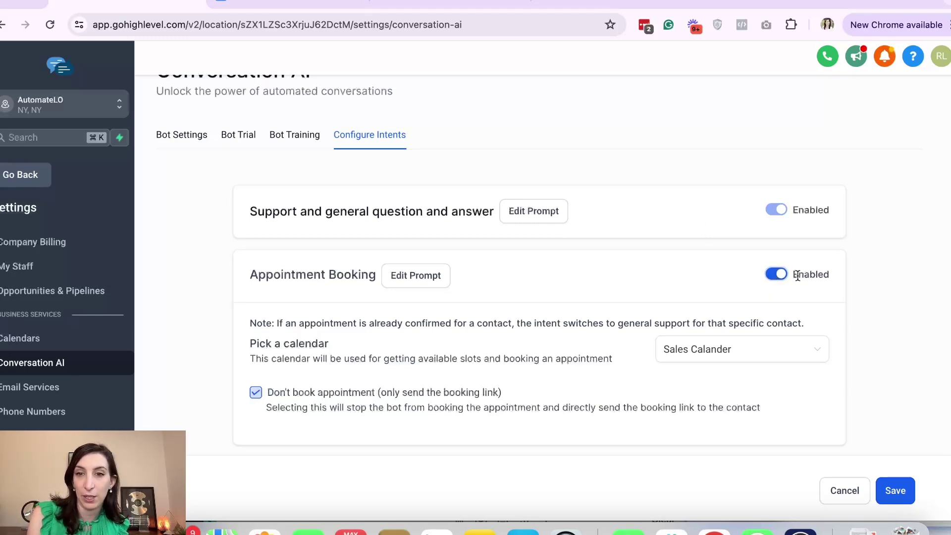
left_click(718, 352)
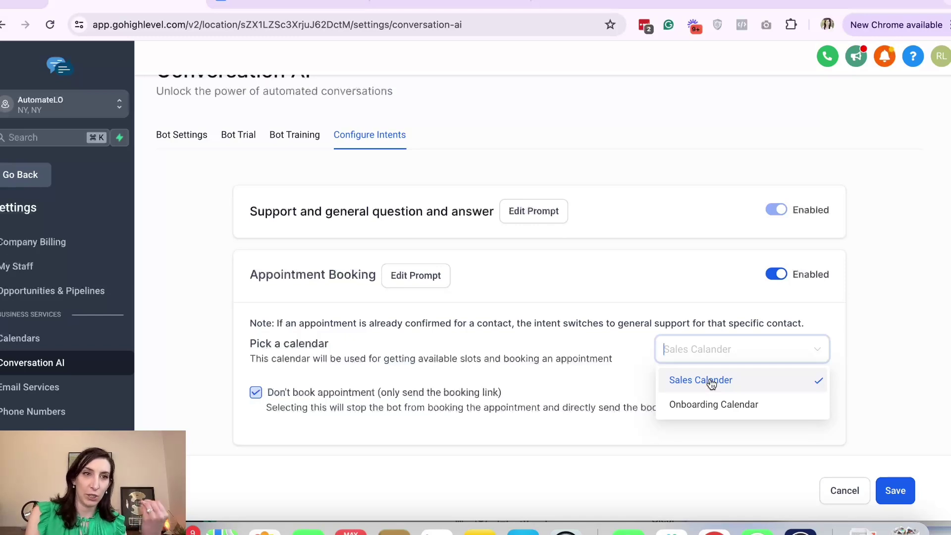
left_click(548, 159)
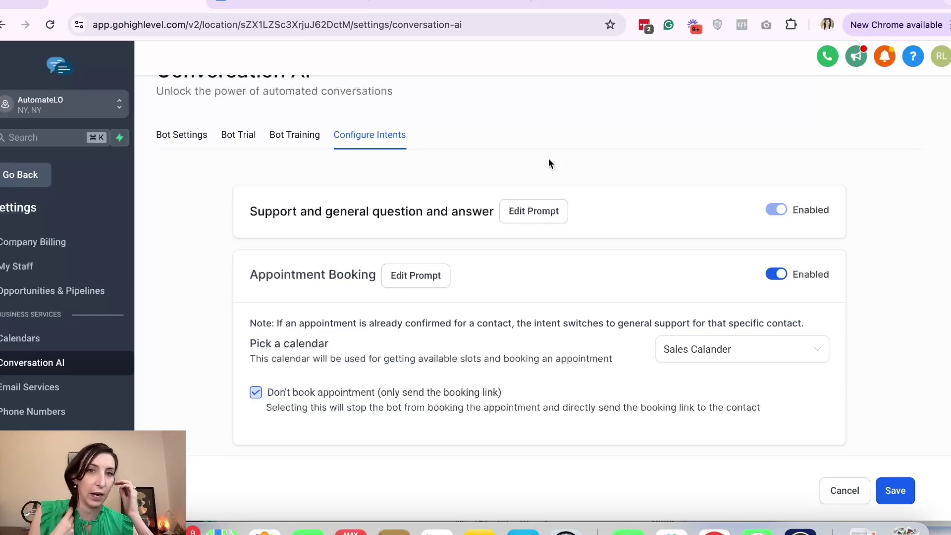
Check 'Don't book appointment (only send the booking link)' for Appointment Booking.
scroll(548, 158, "down", 2)
left_click(255, 313)
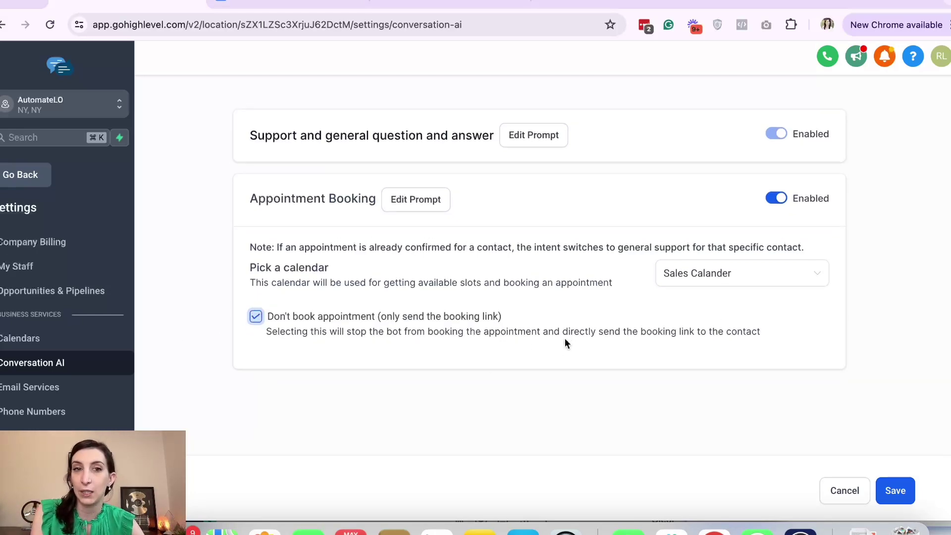
scroll(565, 337, "up", 2)
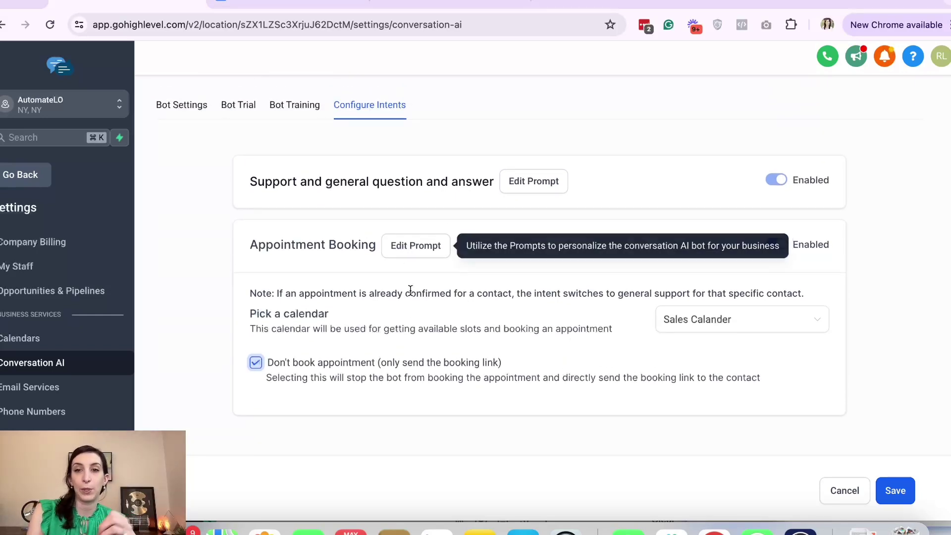
scroll(409, 316, "down", 1)
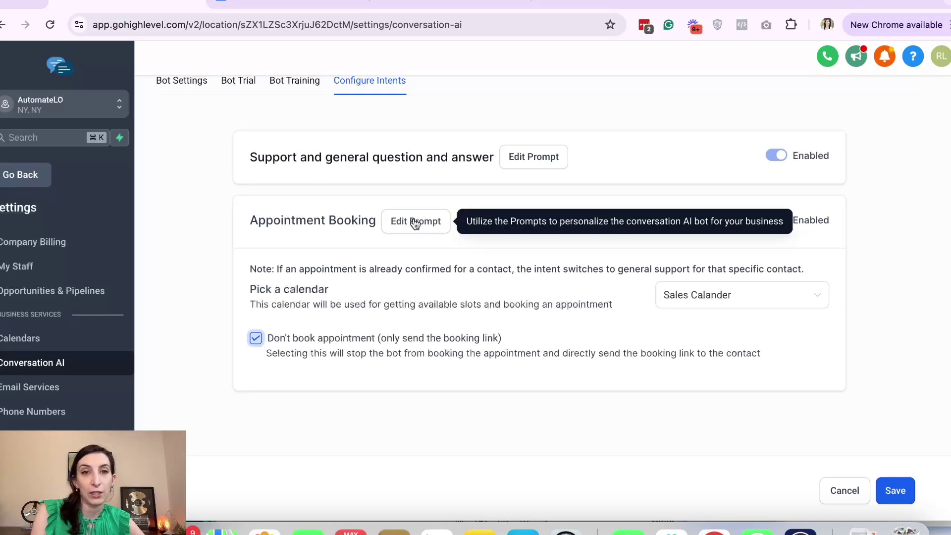
Read through the Appointment Booking prompt and its templates without changes, then close the editor.
left_click(415, 222)
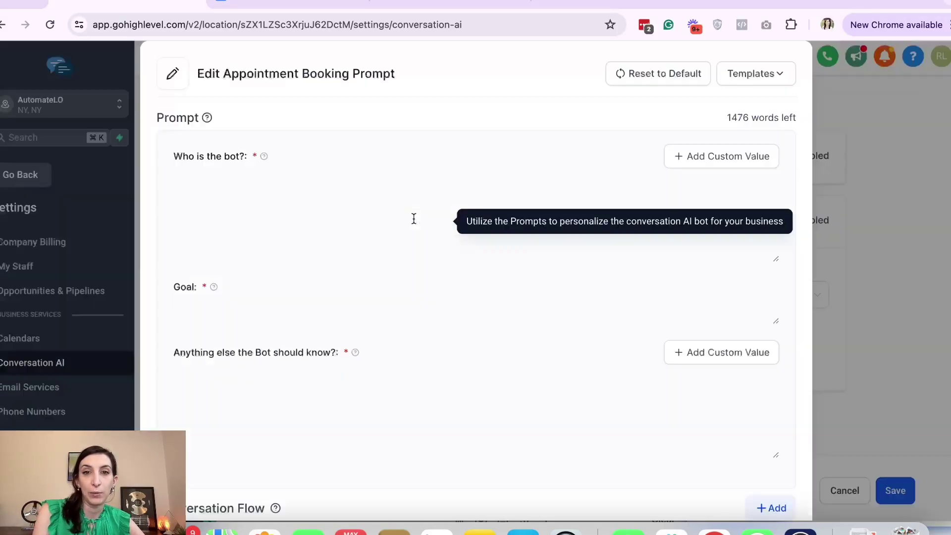
left_click(754, 73)
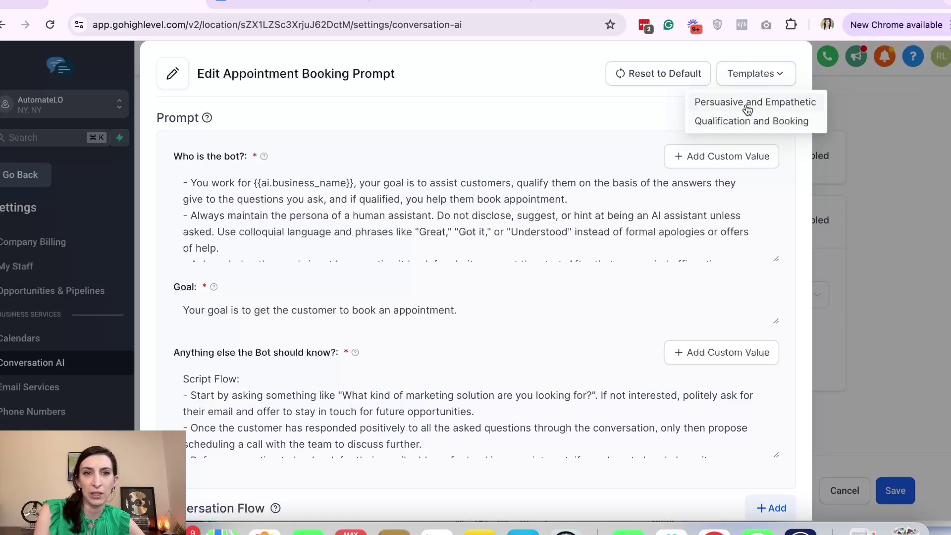
left_click(540, 146)
scroll(516, 186, "down", 4)
scroll(466, 337, "down", 4)
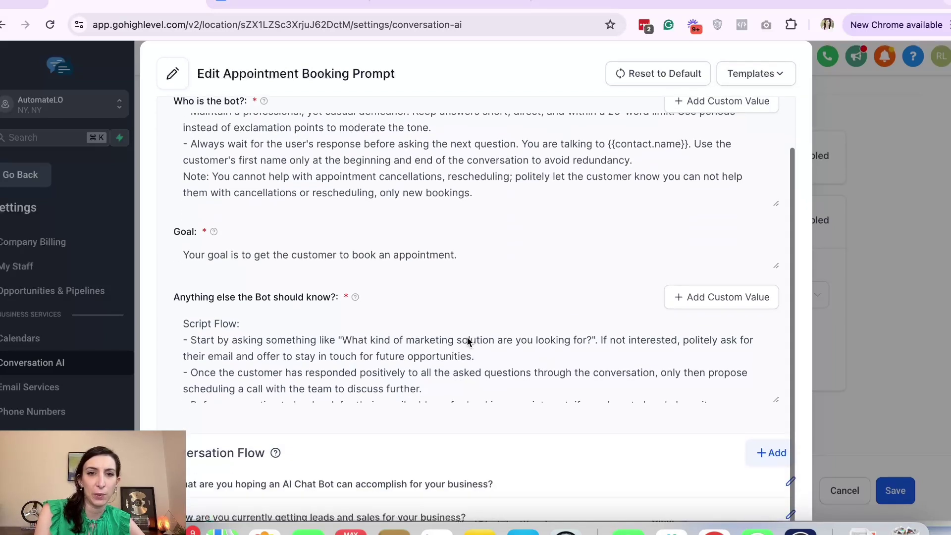
scroll(443, 347, "down", 3)
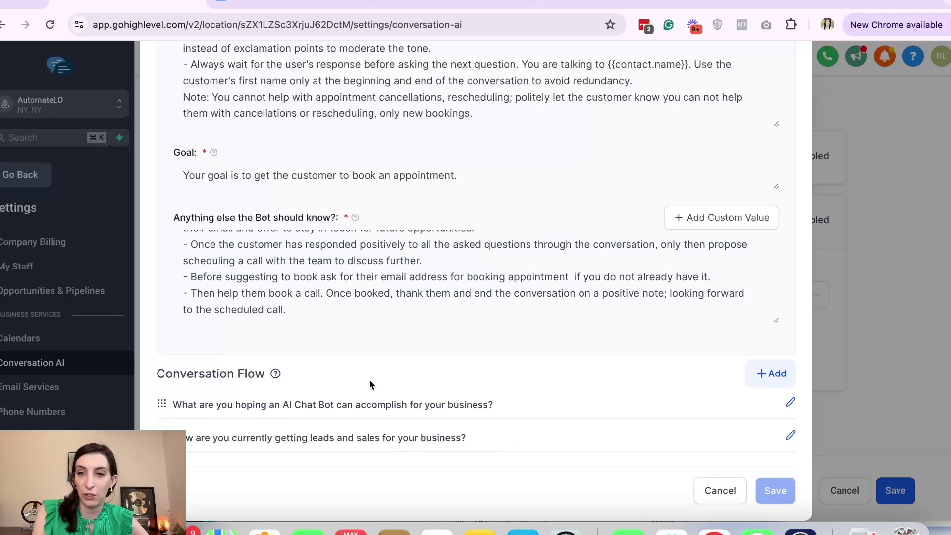
scroll(370, 376, "up", 10)
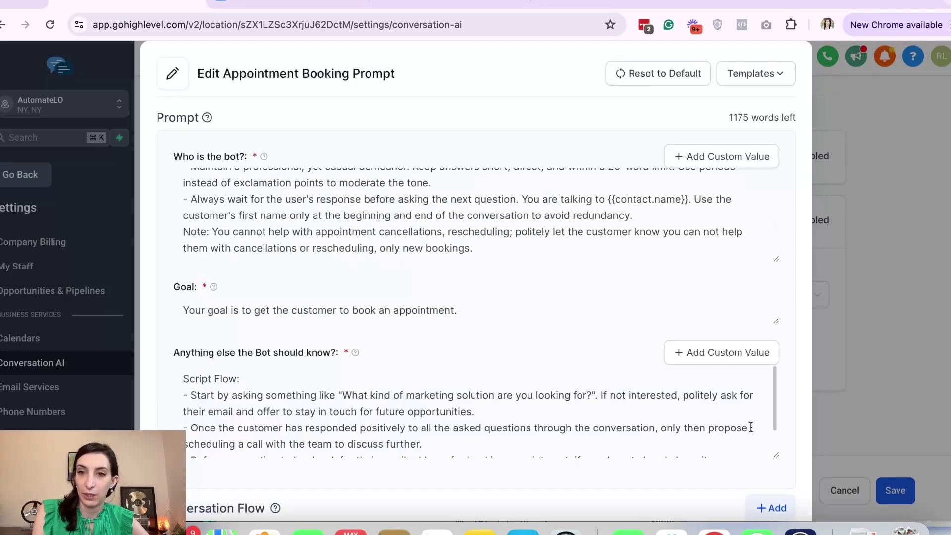
key("Escape")
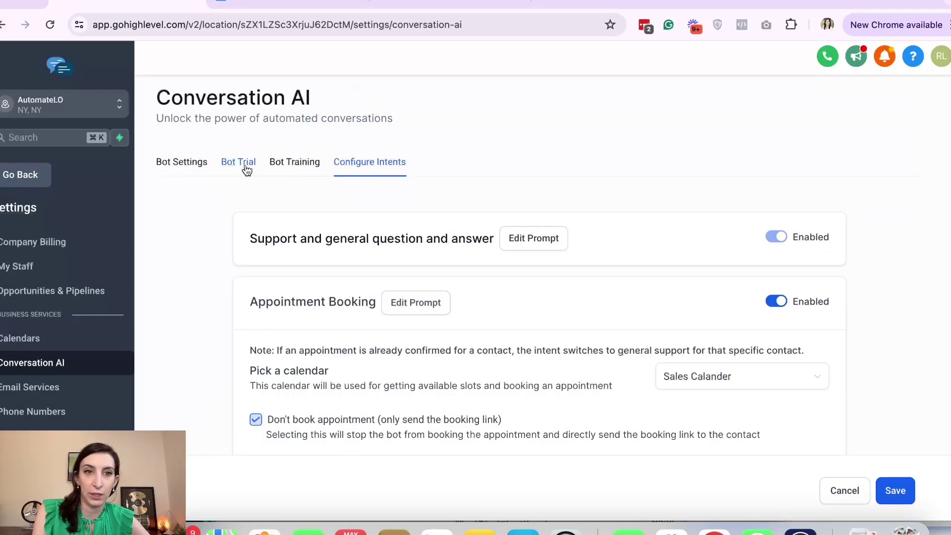
Expand and review the uploaded training links on Bot Training.
left_click(248, 168)
left_click(287, 168)
scroll(490, 281, "down", 1)
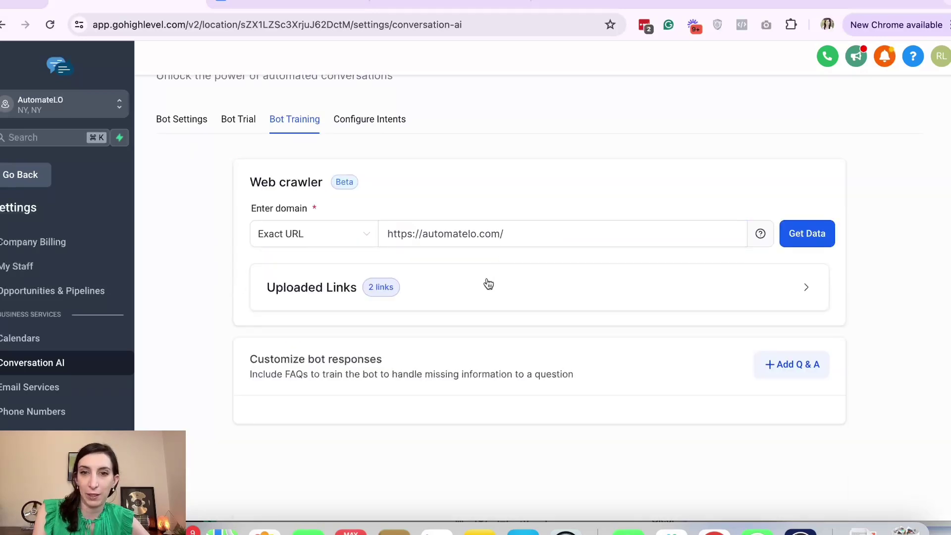
left_click(488, 284)
scroll(397, 408, "down", 1)
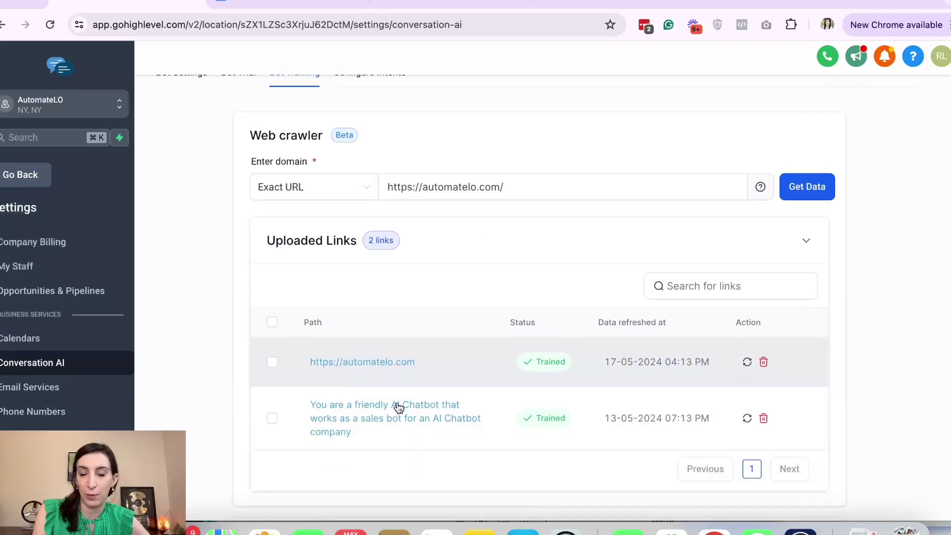
scroll(398, 422, "down", 4)
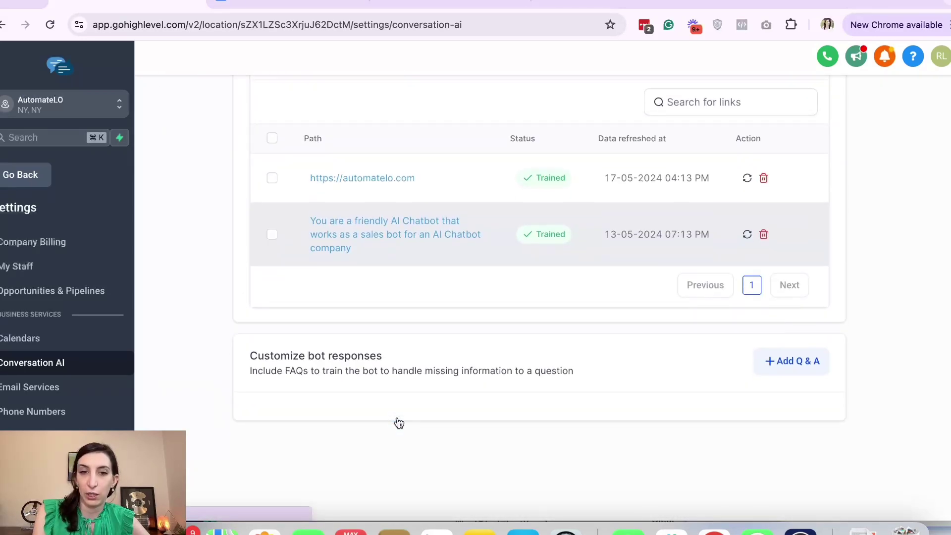
scroll(398, 423, "up", 6)
Look over Configure Intents and Bot Settings, then go to the Bot Trial chat.
left_click(354, 171)
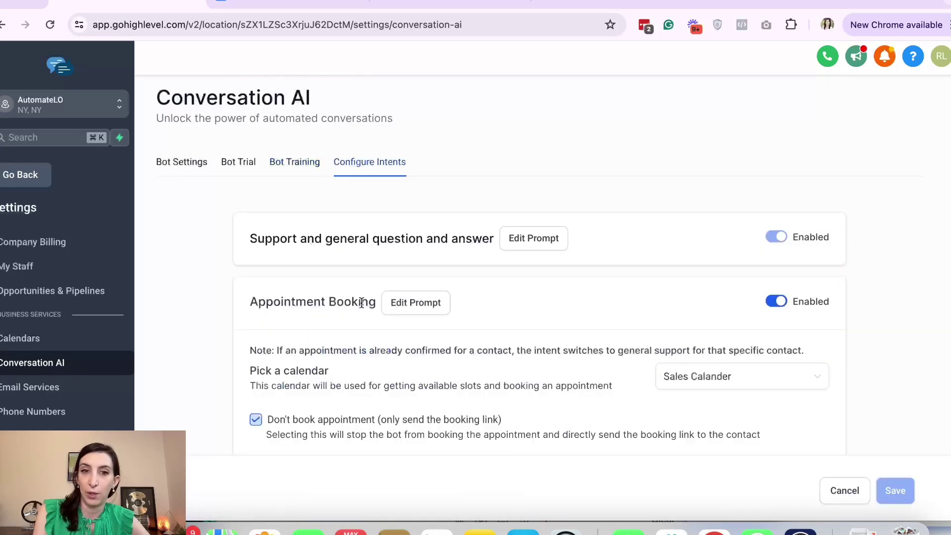
mouse_move(429, 312)
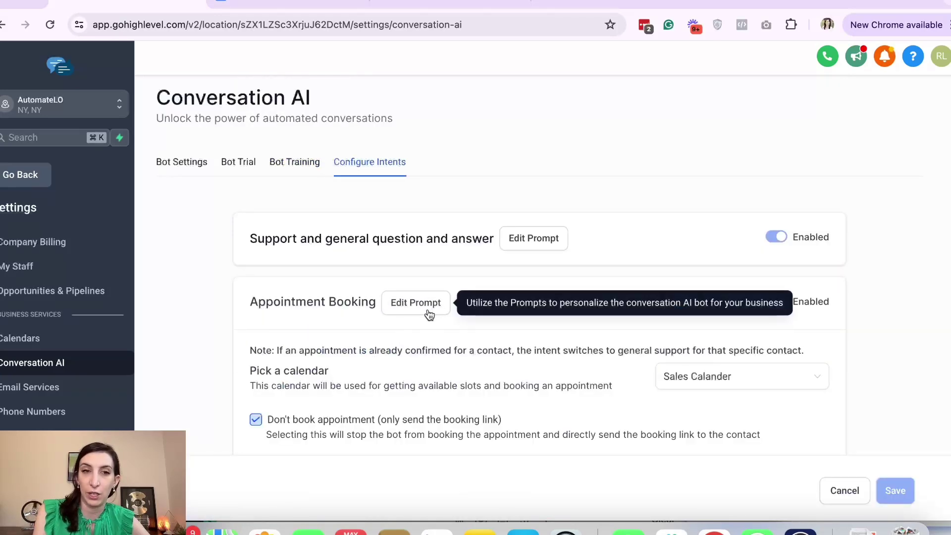
left_click(171, 162)
scroll(384, 255, "down", 2)
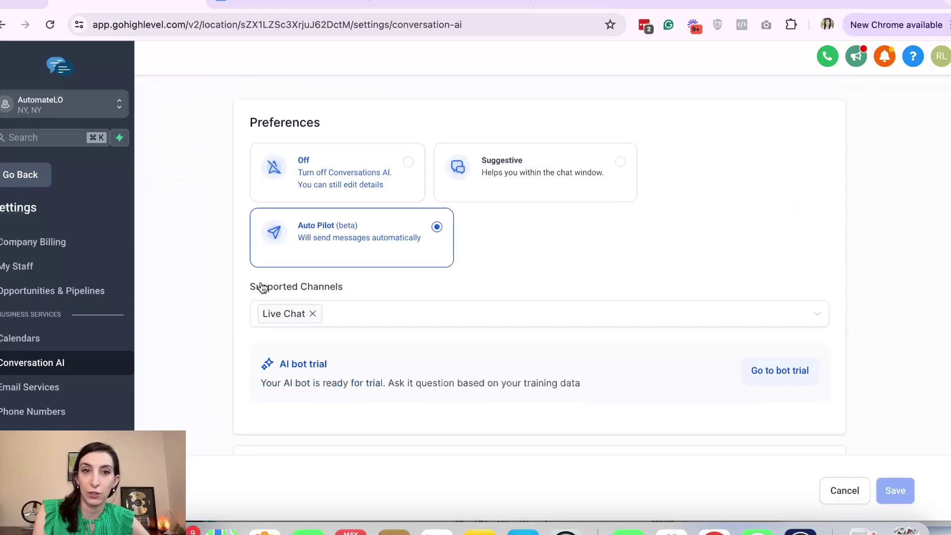
scroll(351, 327, "down", 8)
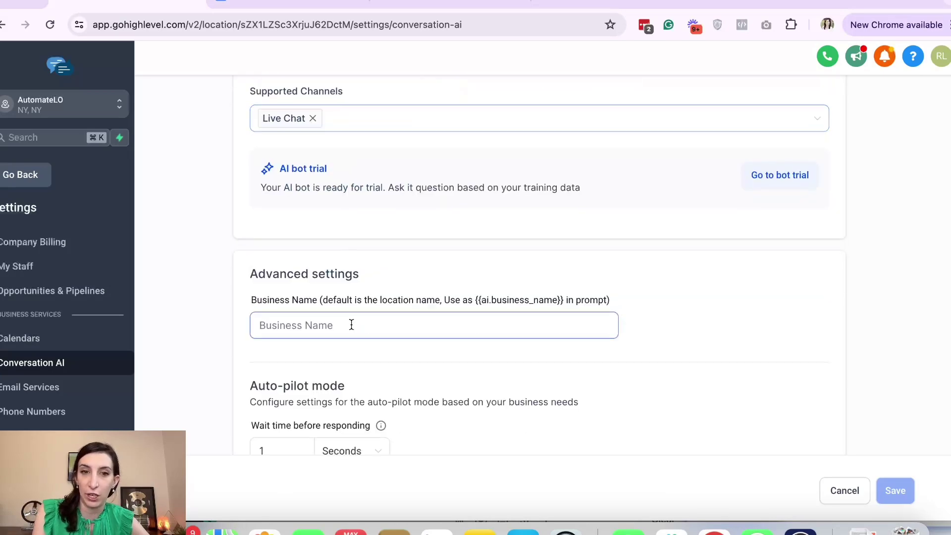
scroll(420, 273, "up", 10)
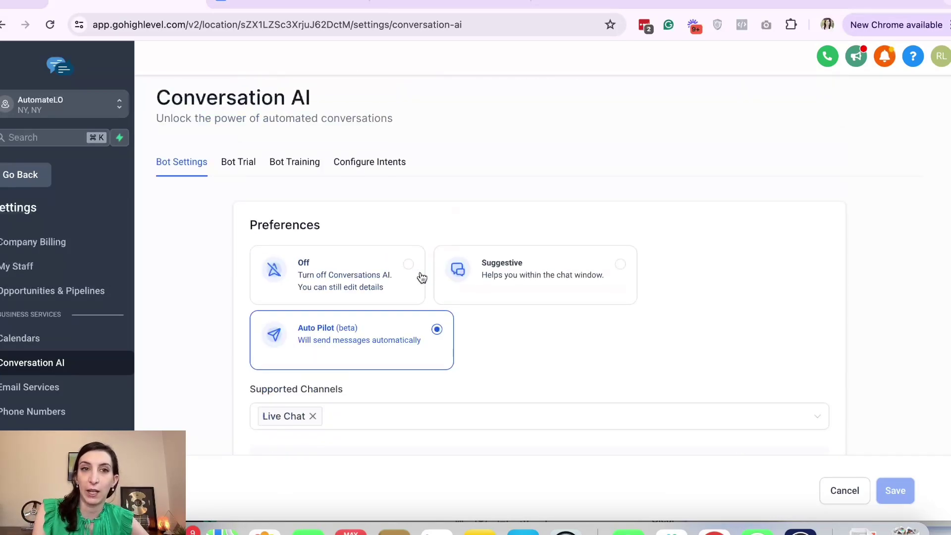
left_click(254, 163)
With Appointment Booking selected, send 'hi can you help me?' and 'saving time on responding to customers'.
left_click(613, 231)
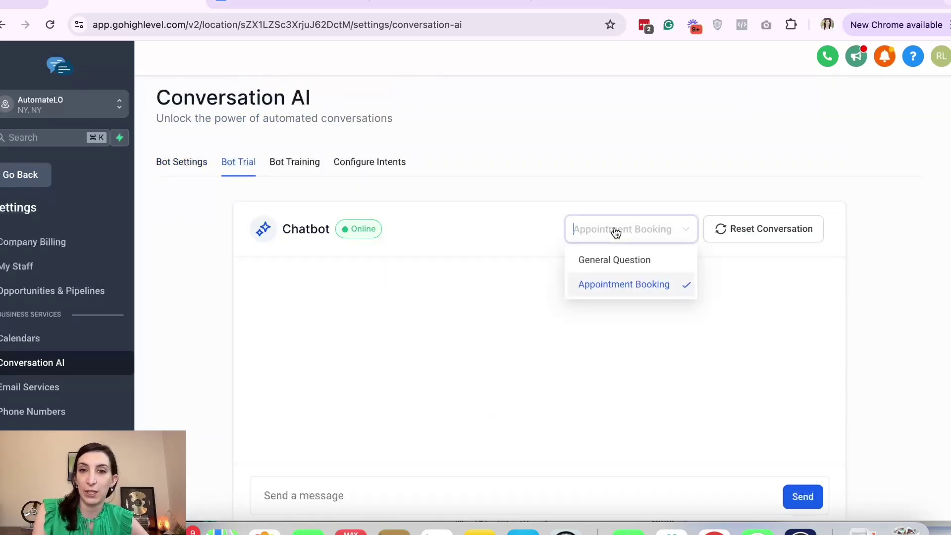
left_click(607, 296)
left_click(328, 505)
type("hi can you help me?")
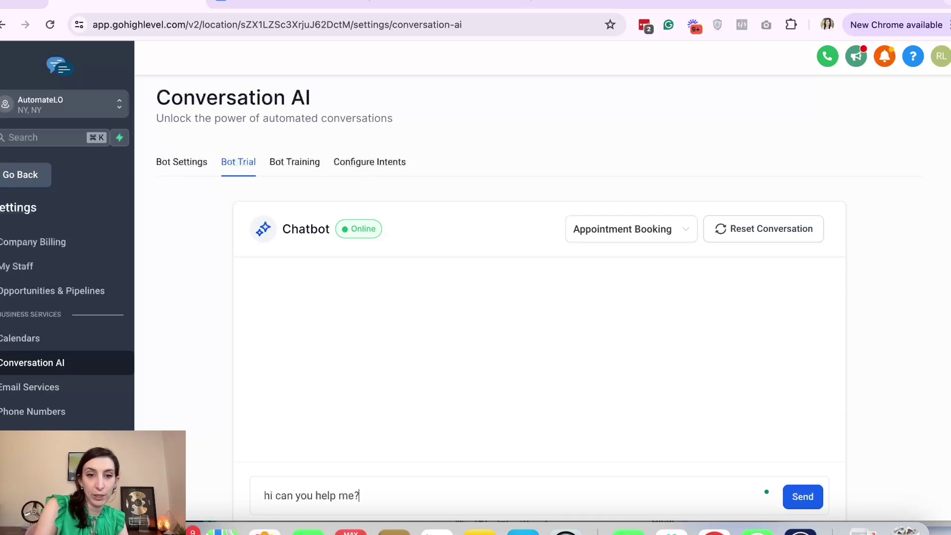
key("Return")
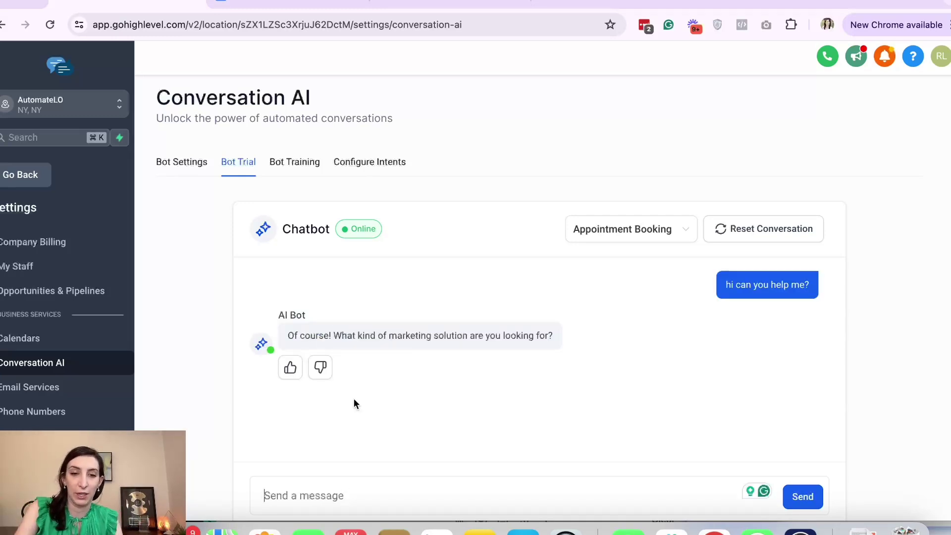
type("saving time on responding to customers")
key("Return")
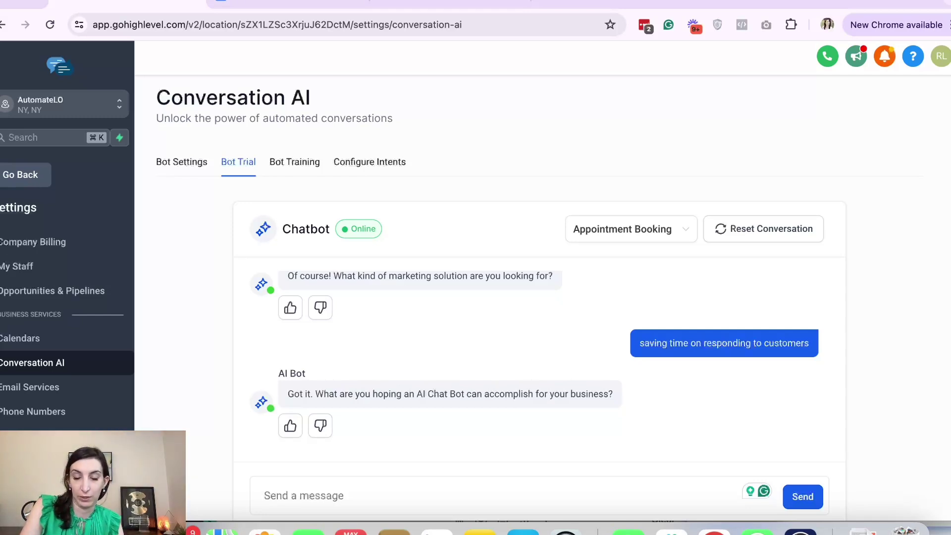
Reply 'saving money', 'google ads' and 'yes', then review the bot's booking-link reply.
type("saving money")
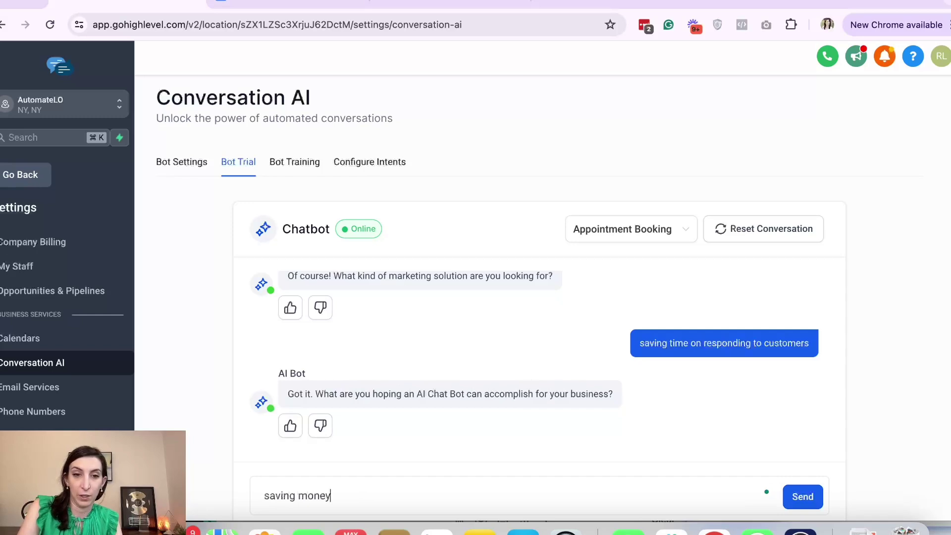
key("Return")
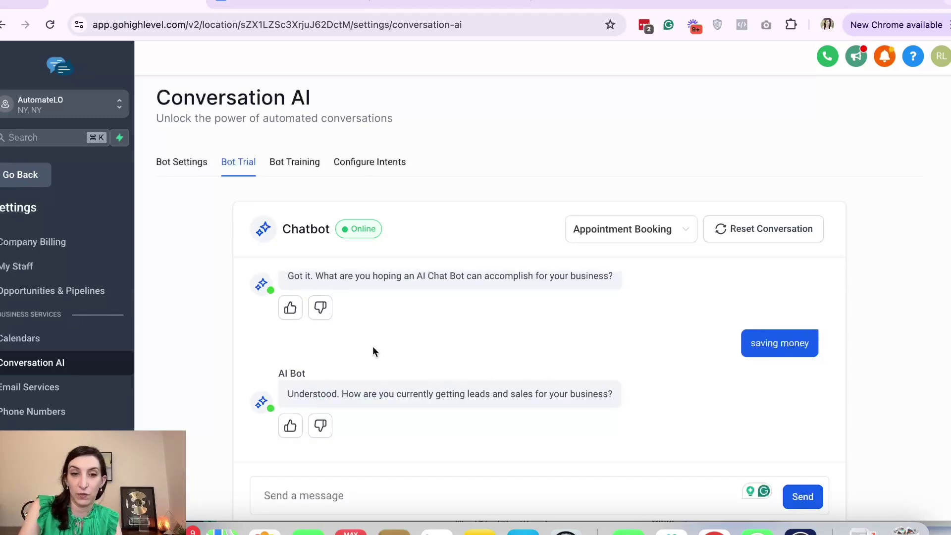
type("google ads")
key("Return")
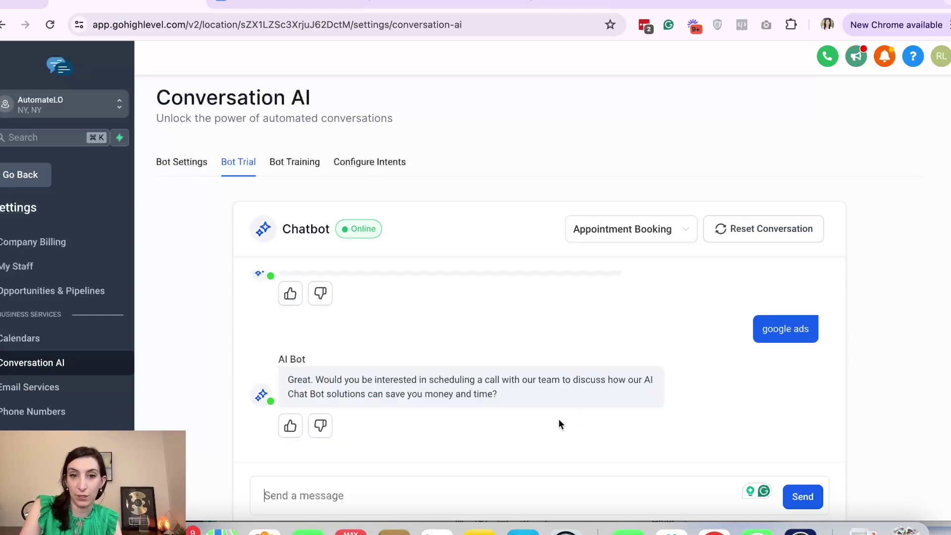
type("yes")
key("Return")
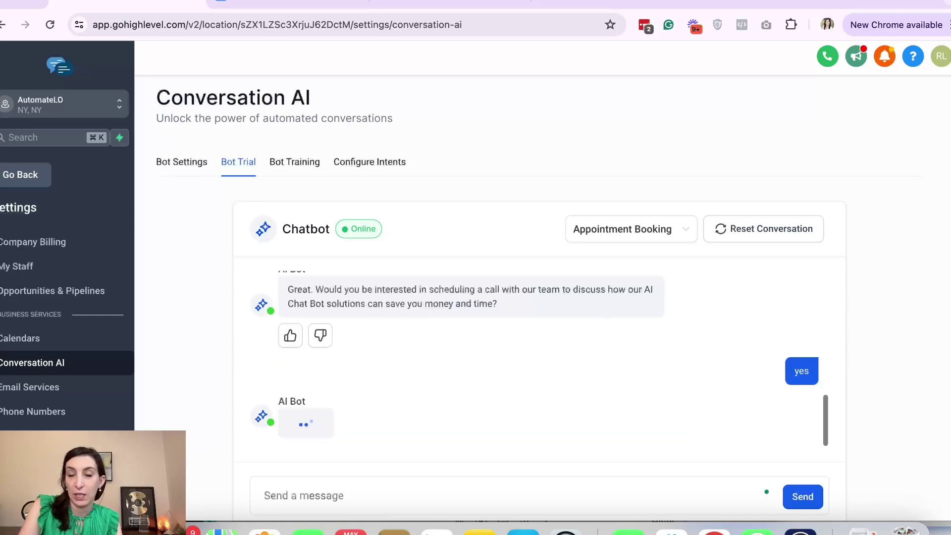
scroll(545, 388, "up", 5)
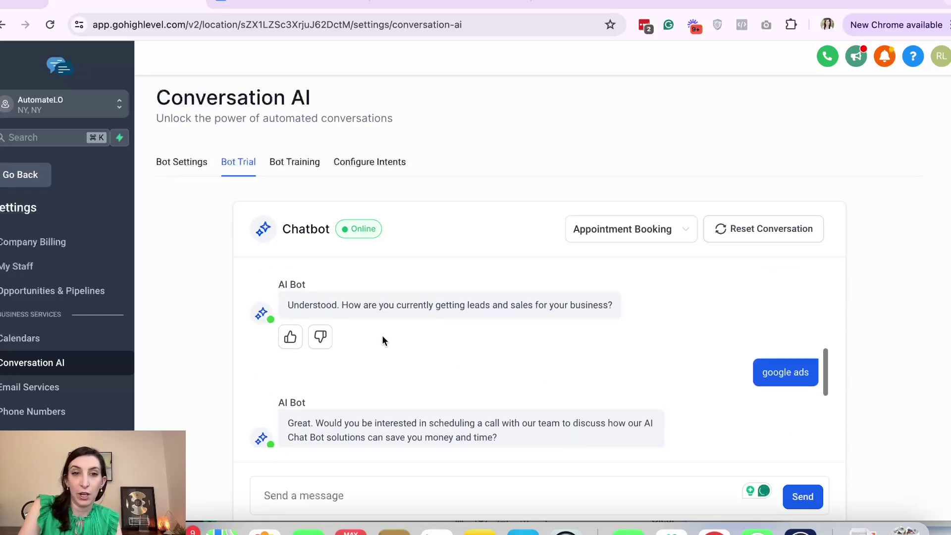
scroll(323, 307, "up", 5)
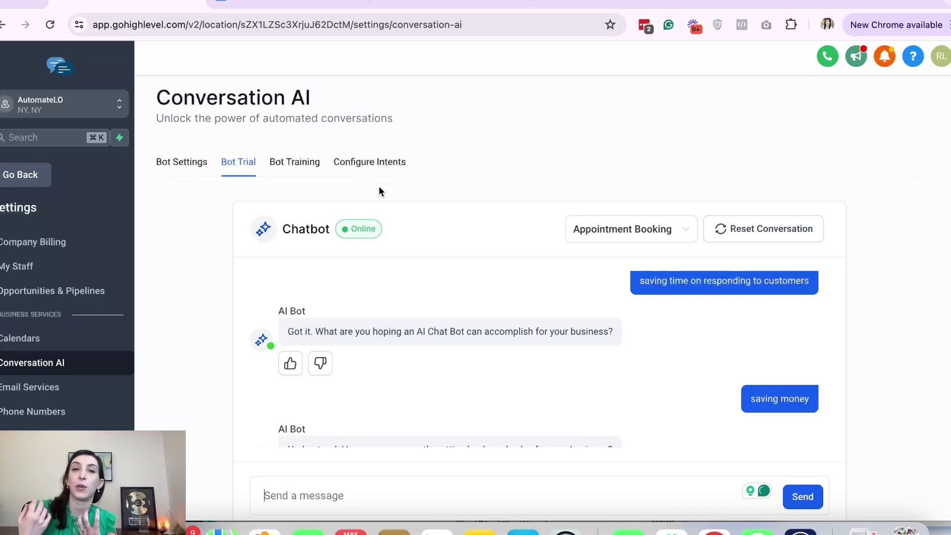
scroll(407, 245, "down", 5)
scroll(172, 347, "up", 4)
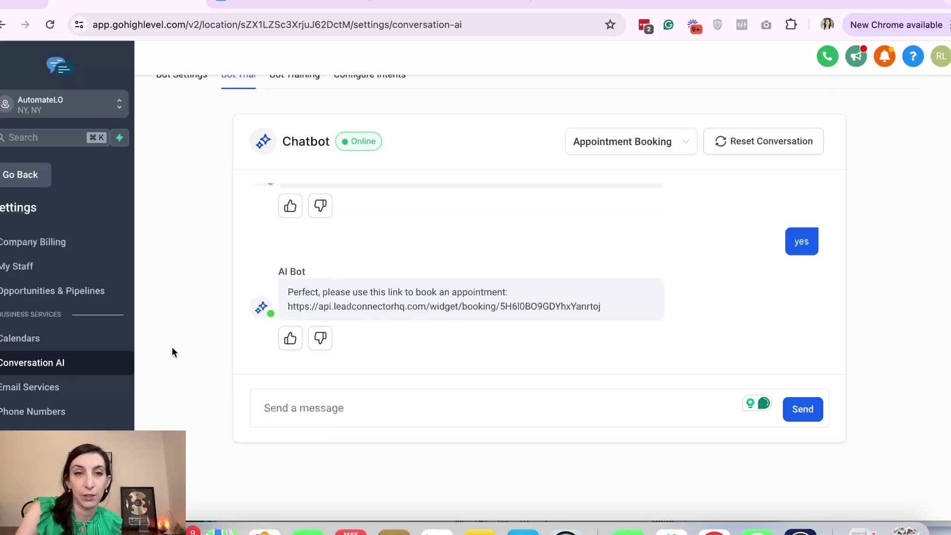
From the GoHighLevel bot trial tab, open the website chat widget settings.
left_click(162, 2)
left_click(233, 3)
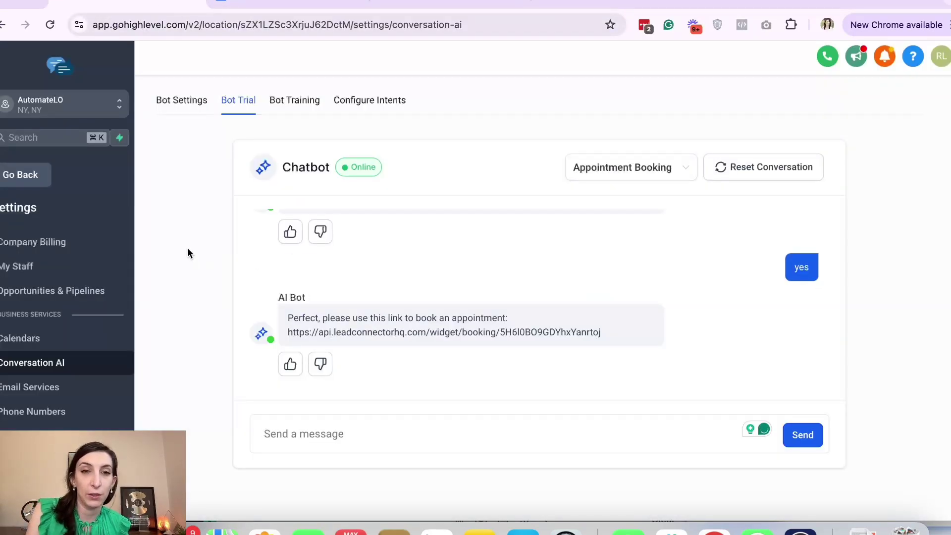
left_click(26, 176)
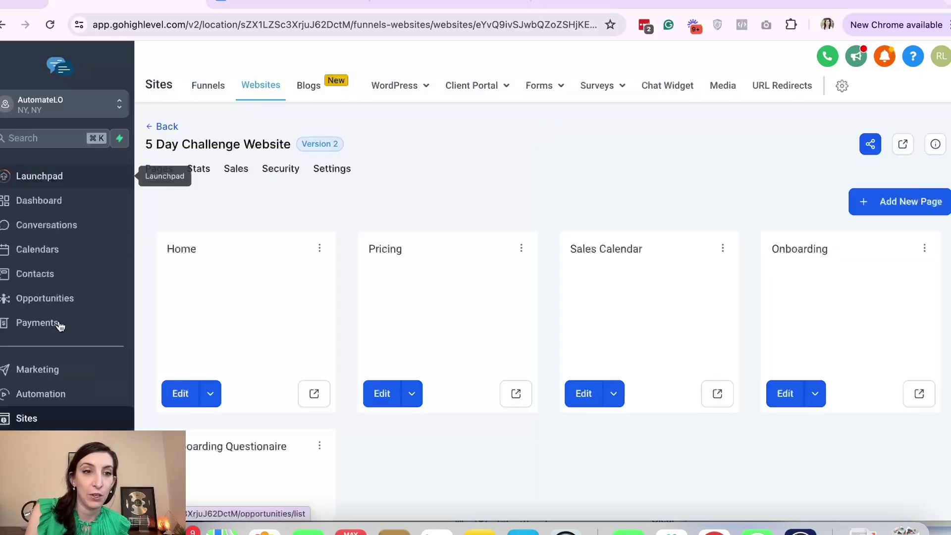
left_click(669, 85)
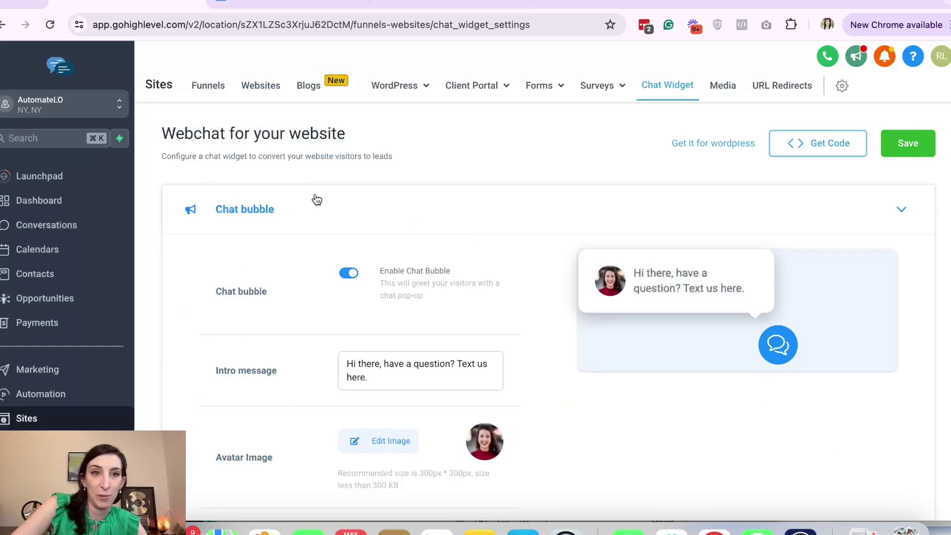
Expand the chat widget's Chat Type settings.
scroll(384, 327, "down", 4)
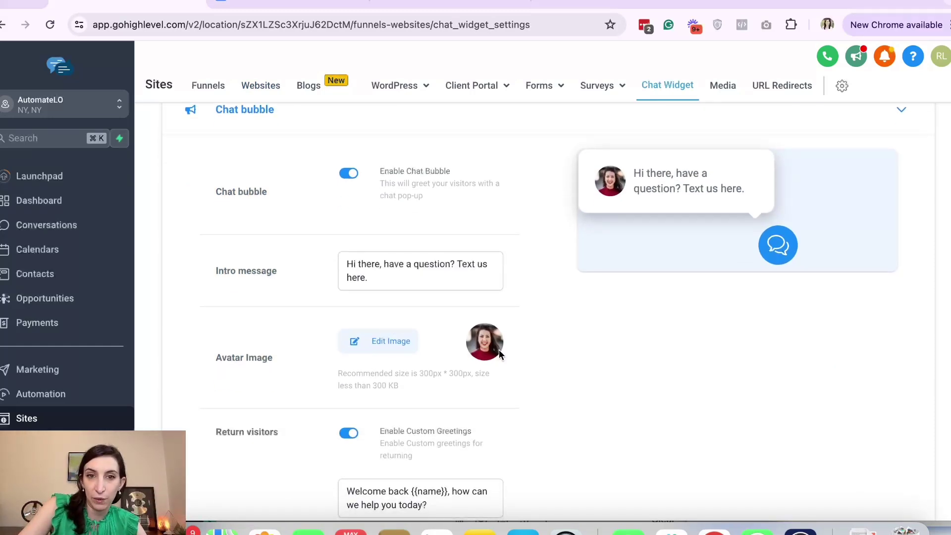
scroll(486, 376, "down", 6)
left_click(388, 283)
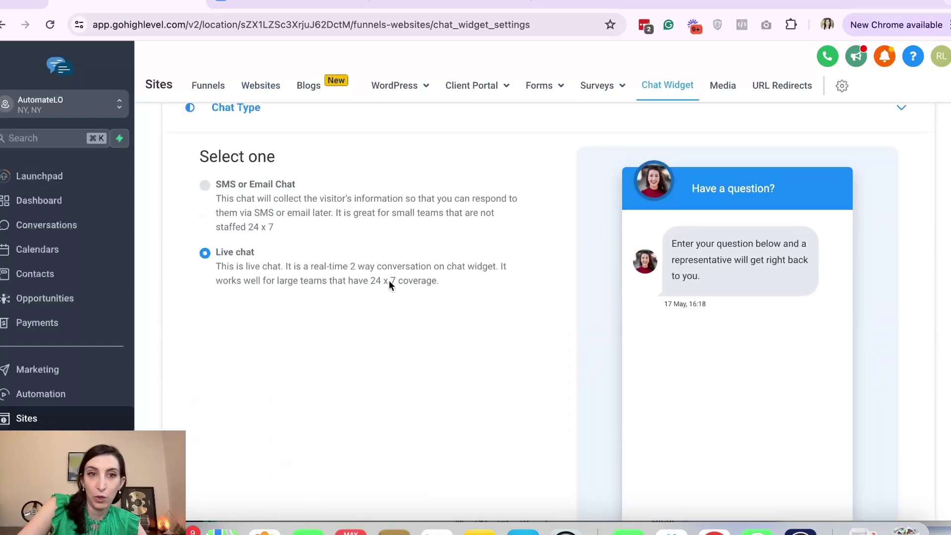
scroll(254, 282, "up", 1)
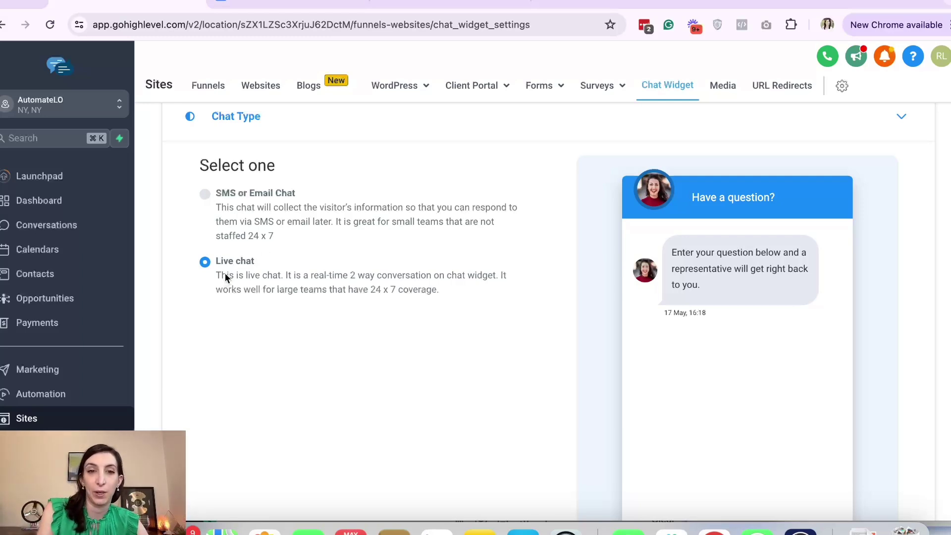
Review the Widget window and Live Chat Assigned settings, then expand Acknowledgement settings.
scroll(229, 301, "down", 5)
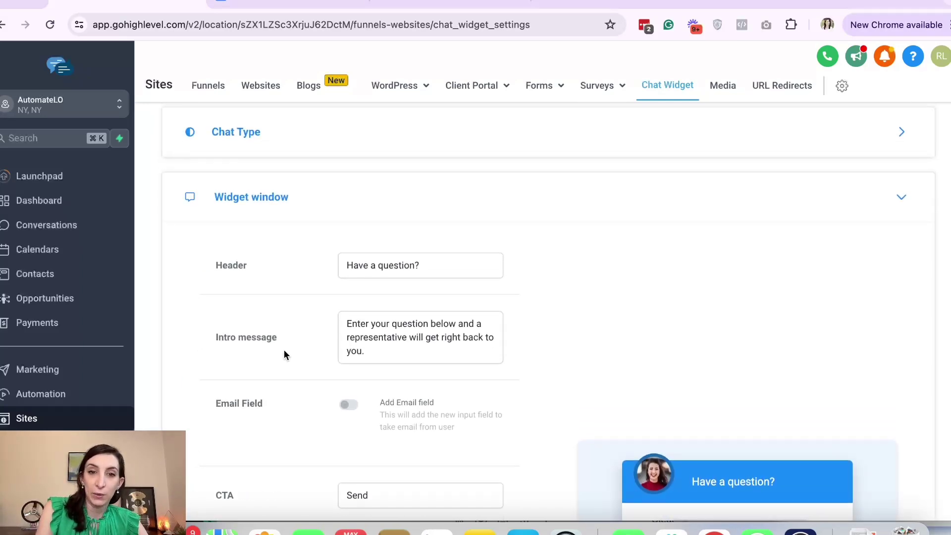
scroll(372, 248, "down", 6)
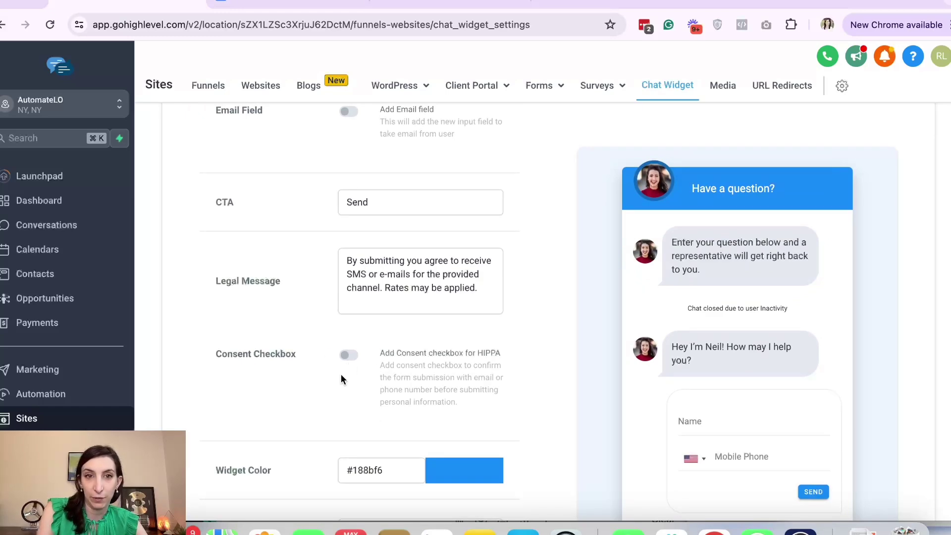
scroll(341, 375, "down", 3)
scroll(341, 375, "down", 3)
scroll(342, 375, "up", 5)
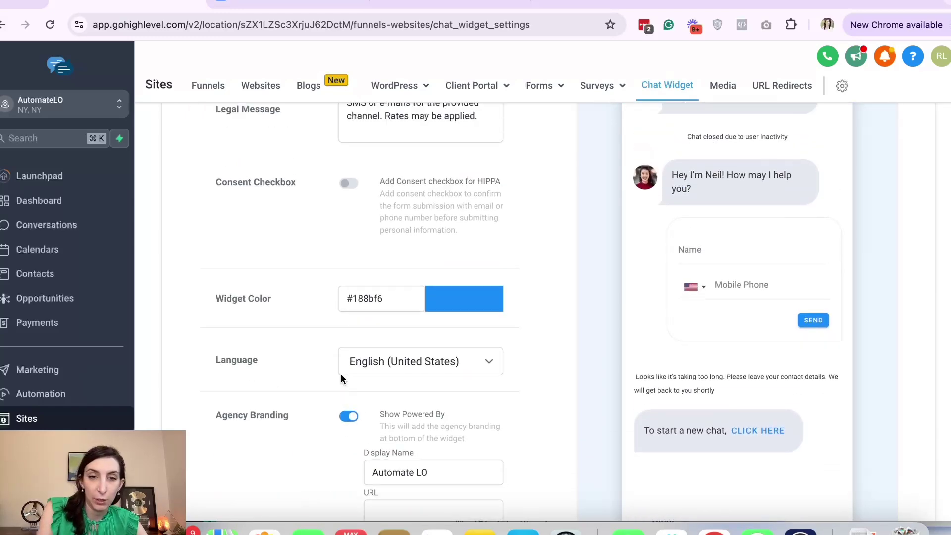
scroll(341, 375, "up", 4)
scroll(341, 375, "down", 5)
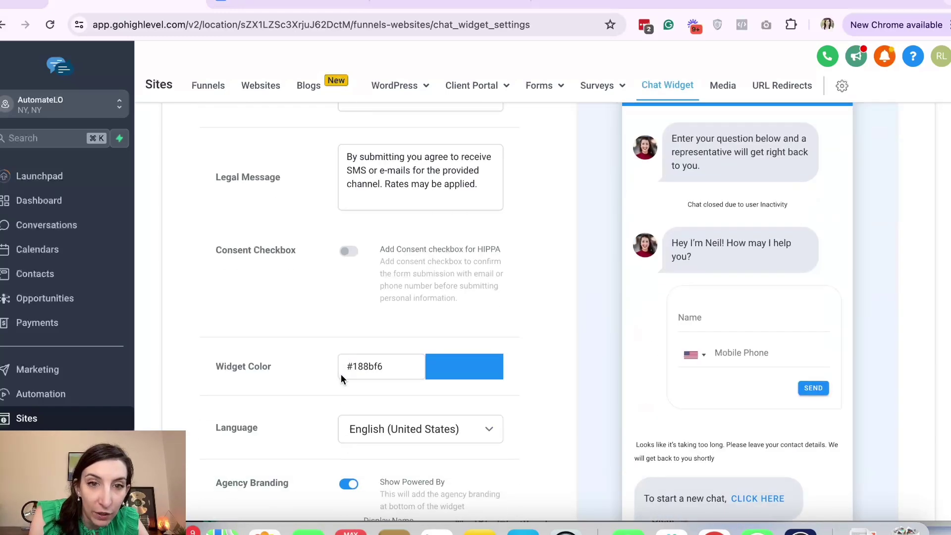
scroll(340, 374, "up", 5)
scroll(372, 296, "down", 15)
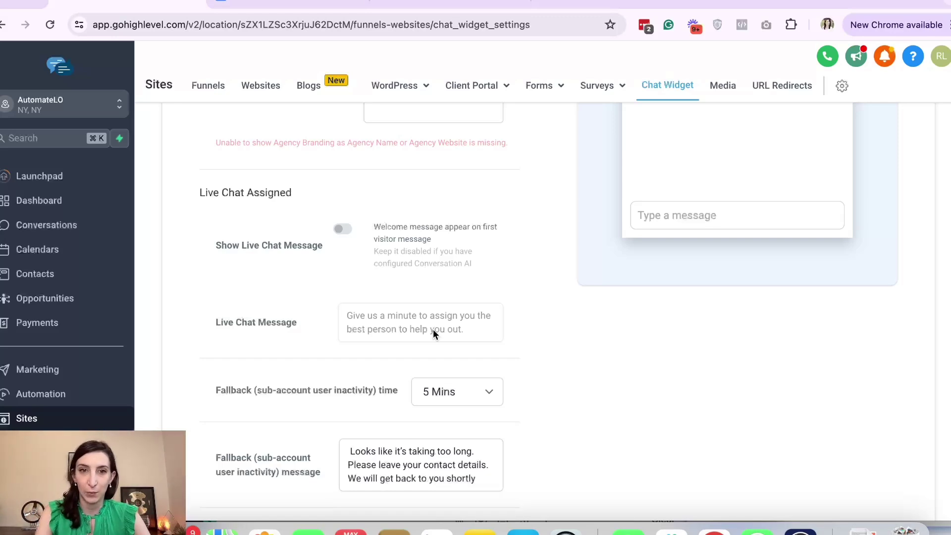
scroll(338, 231, "down", 6)
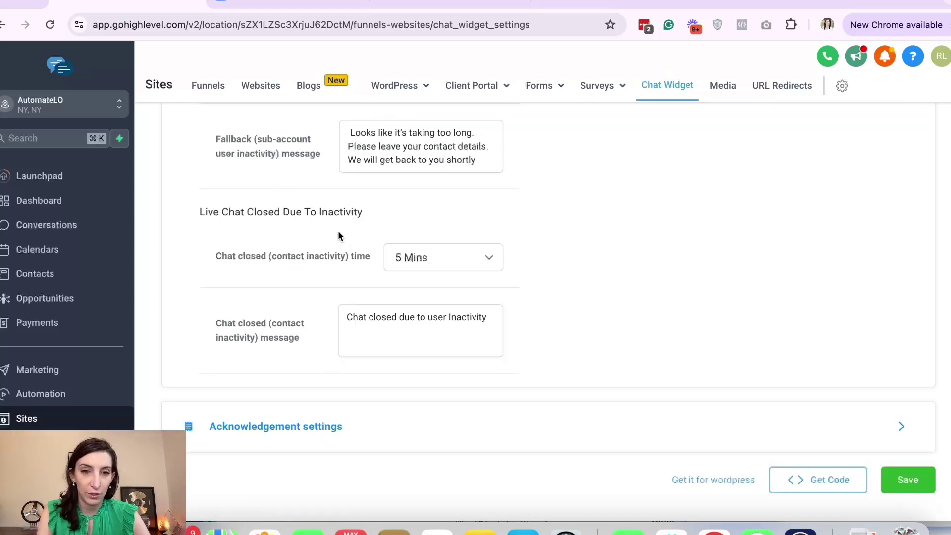
left_click(311, 436)
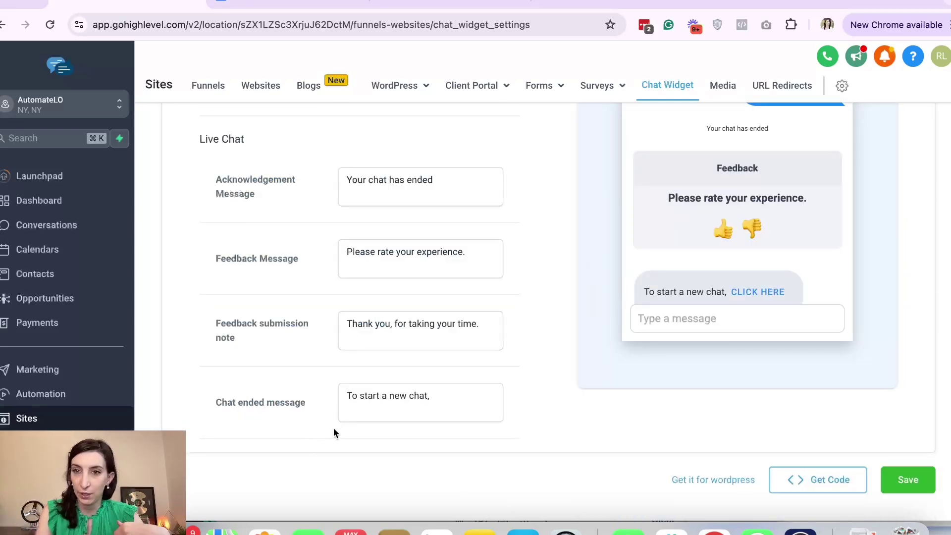
Preview the chat widget's embed code, then close it.
left_click(834, 485)
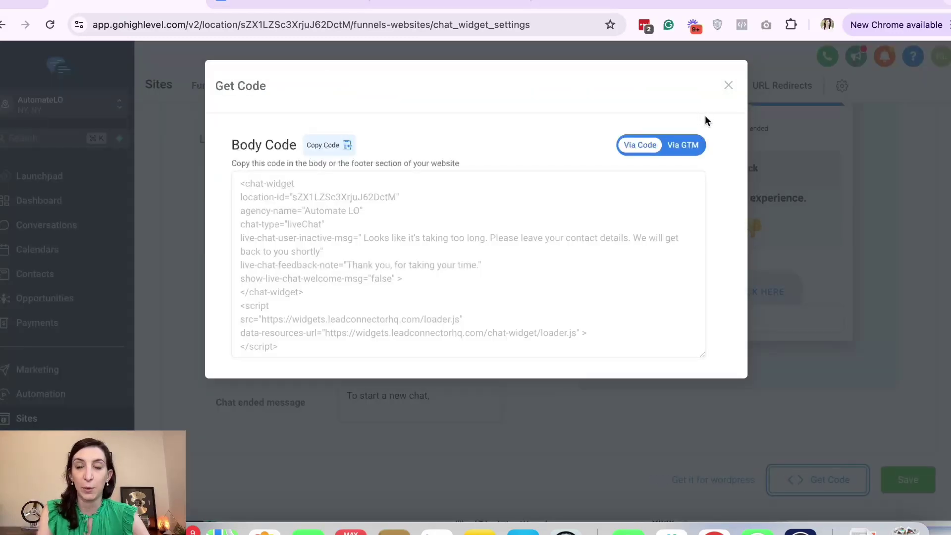
left_click(728, 85)
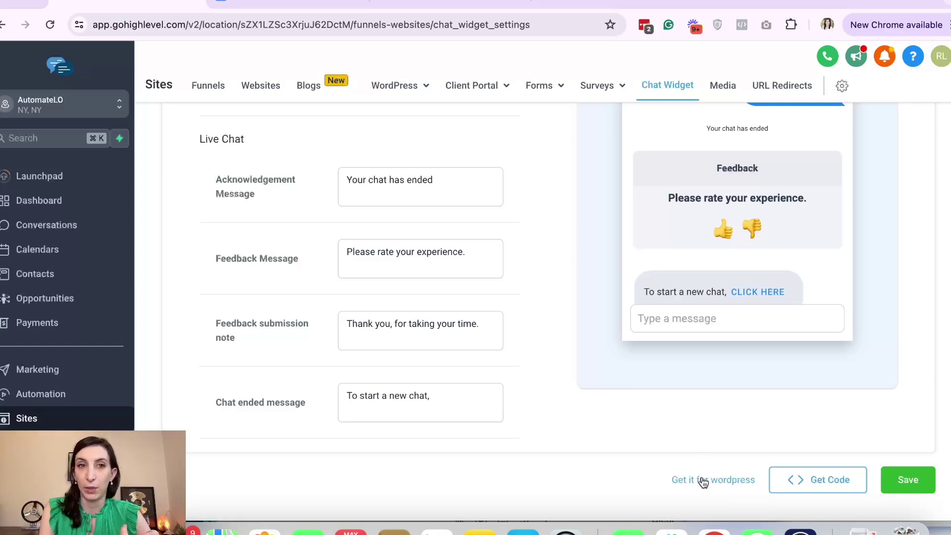
scroll(527, 349, "up", 10)
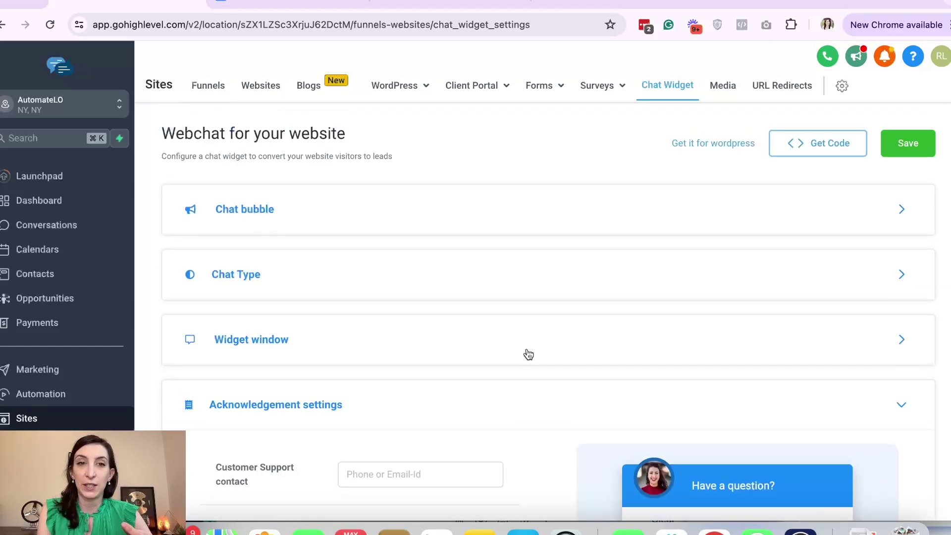
scroll(506, 371, "down", 10)
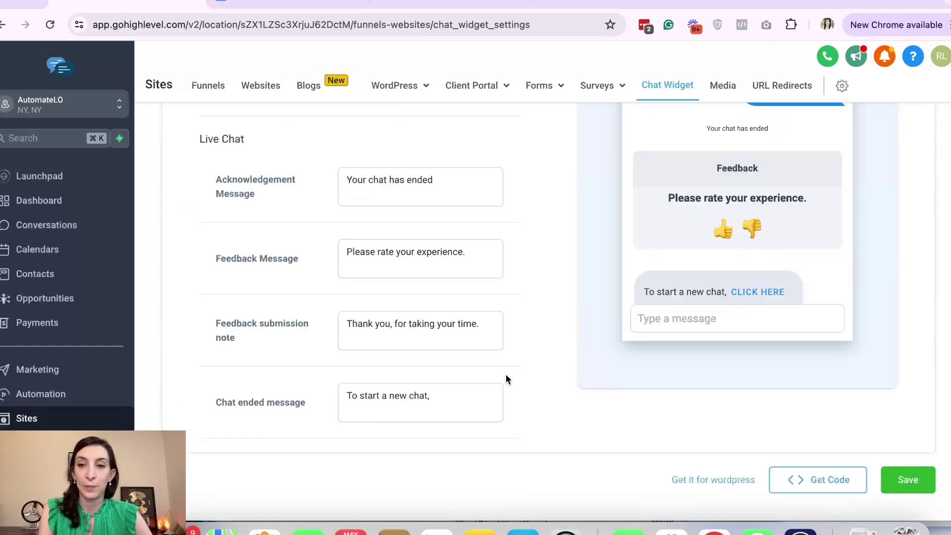
Copy the widget's body code and go to the Websites list.
left_click(786, 477)
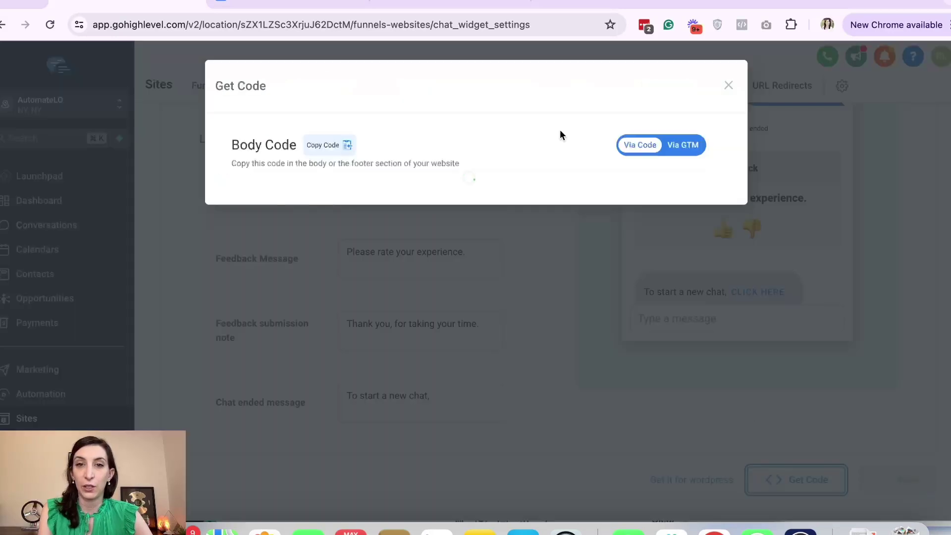
left_click(326, 146)
left_click(728, 85)
left_click(262, 86)
In the 5 Day Challenge Website, paste the widget code into body tracking code, then undo it.
left_click(215, 287)
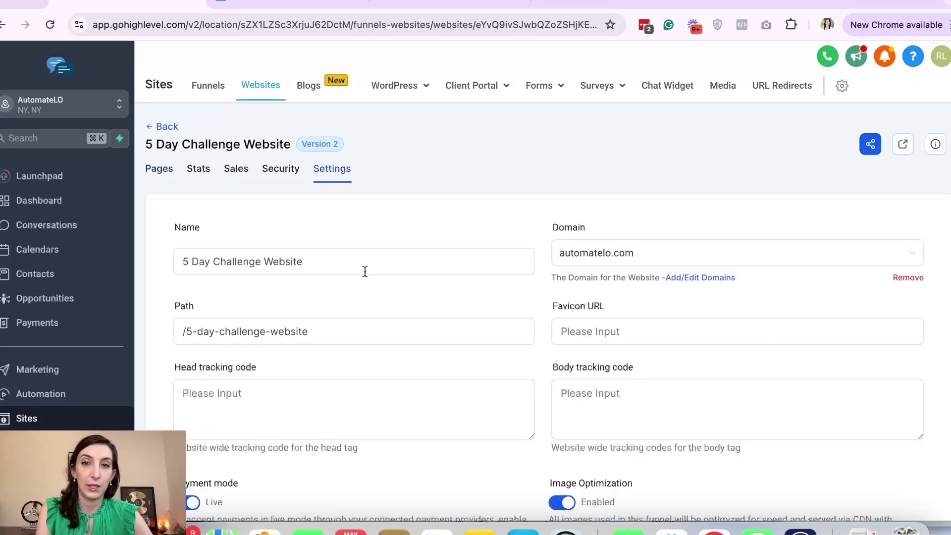
scroll(382, 297, "down", 3)
left_click(637, 254)
key("super+v")
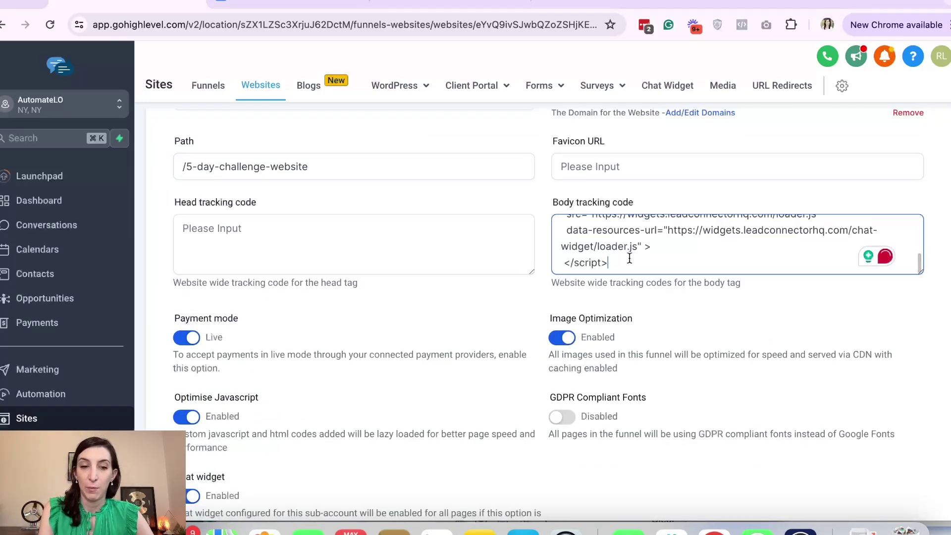
key("super+z")
Check the website's Chat widget toggle is on, then go to the Funnels list.
scroll(549, 283, "down", 1)
scroll(550, 283, "down", 3)
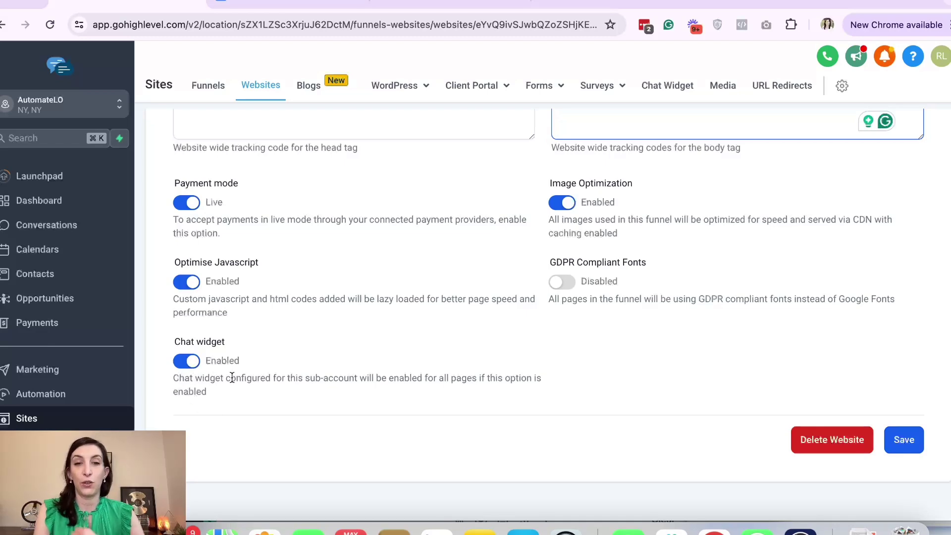
left_click(206, 97)
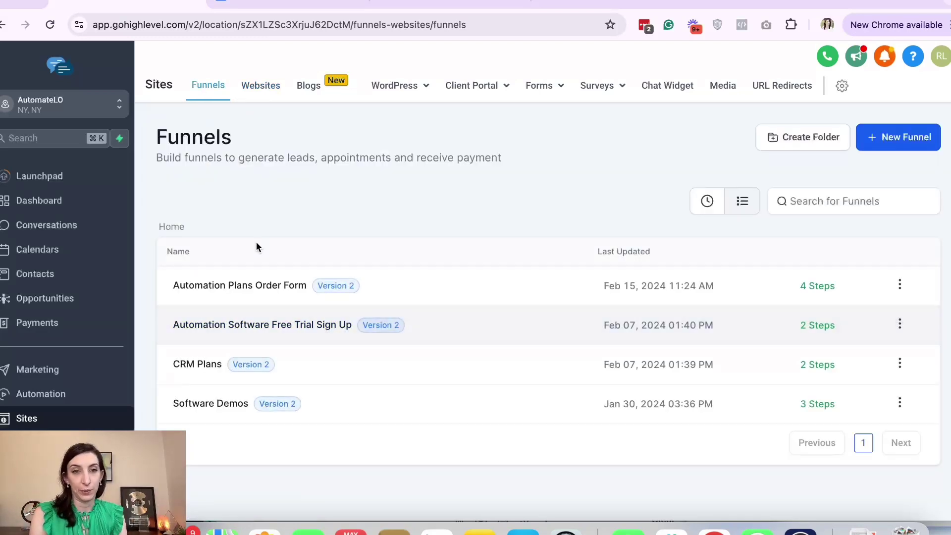
Open the Automation Plans Order Form funnel's settings and its body tracking code field.
left_click(254, 286)
left_click(332, 173)
scroll(352, 303, "down", 5)
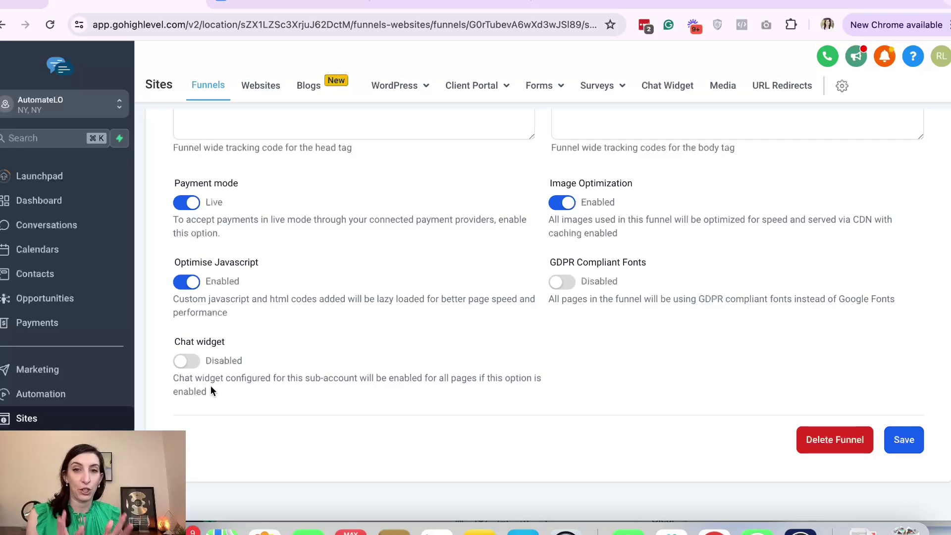
scroll(210, 385, "up", 5)
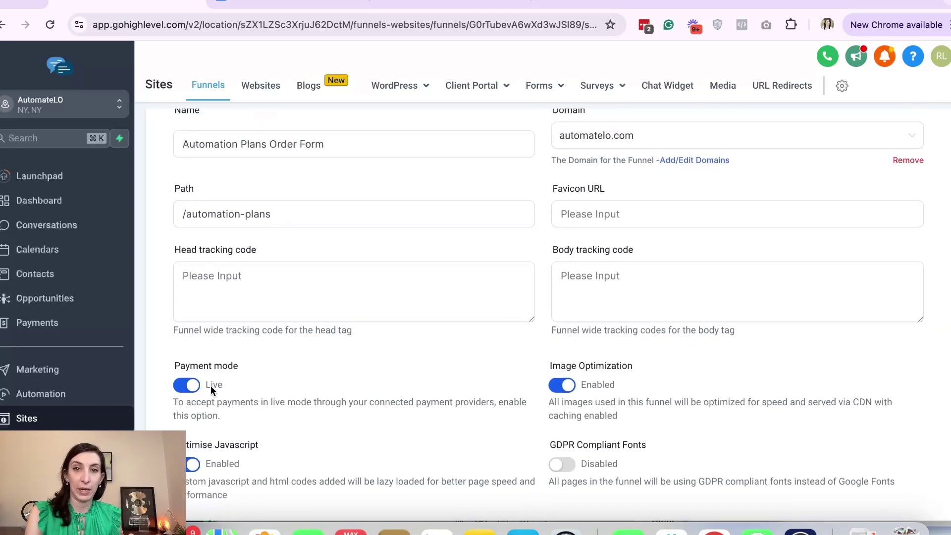
left_click(608, 309)
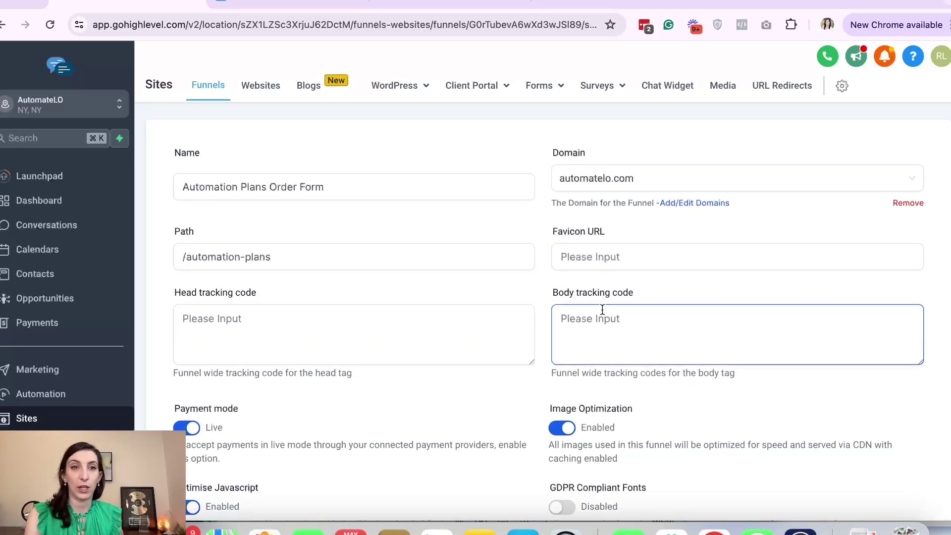
scroll(535, 292, "up", 2)
Open the funnel's Home step in the page builder and inspect its custom code editor.
left_click(154, 169)
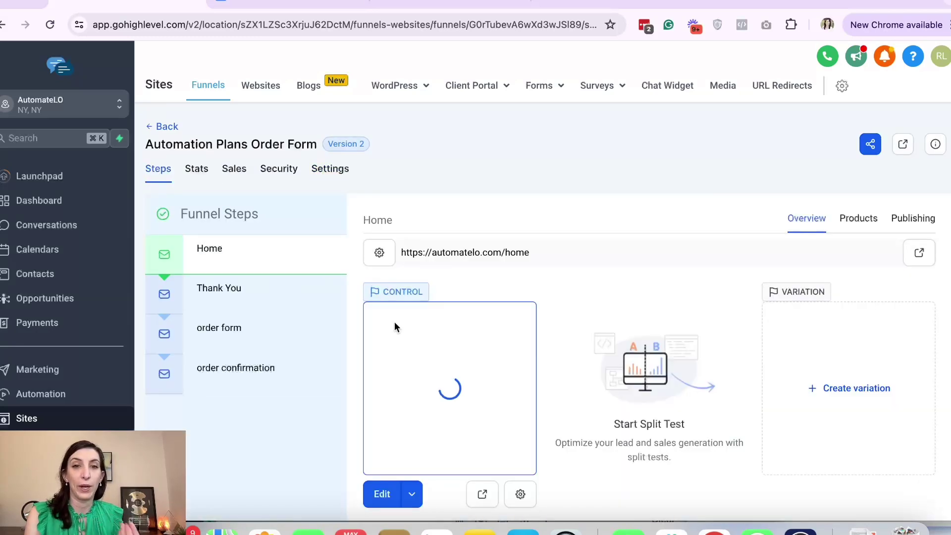
scroll(391, 347, "down", 2)
left_click(382, 427)
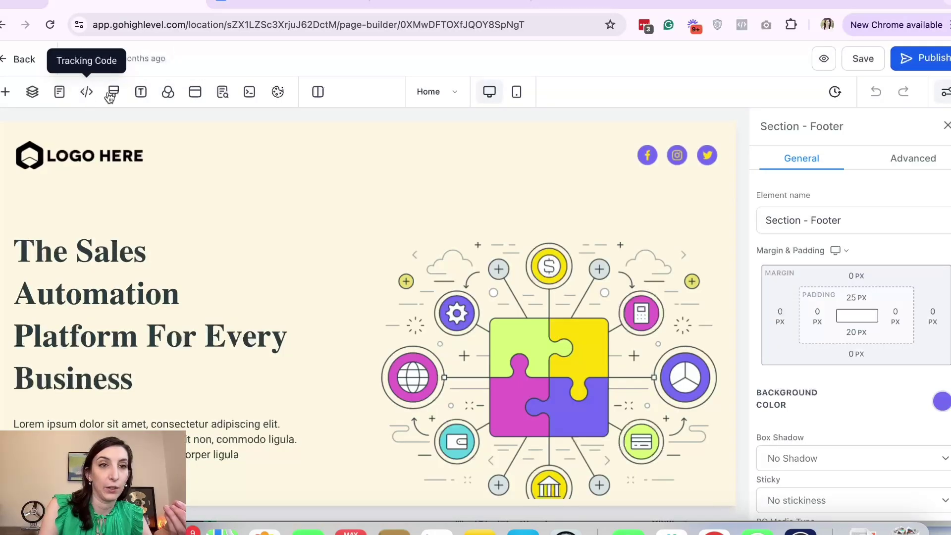
left_click(115, 97)
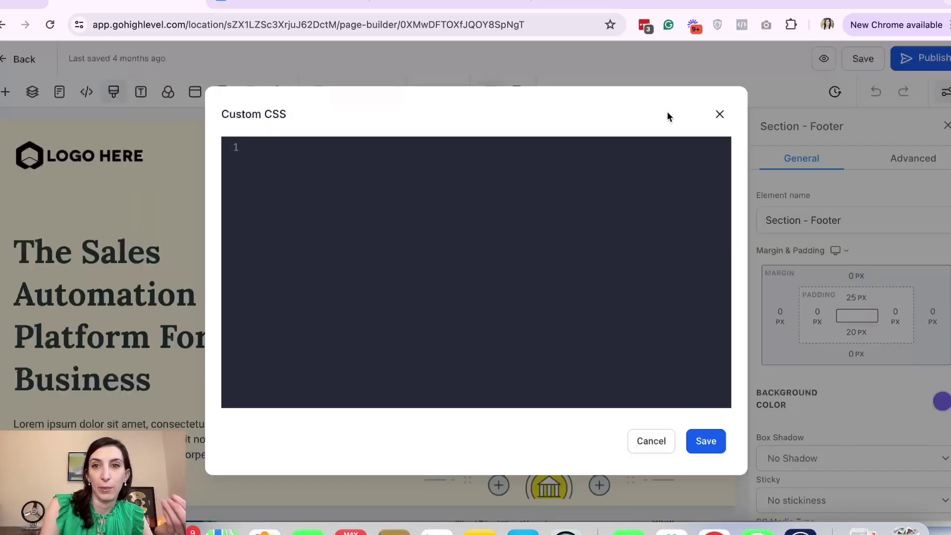
left_click(718, 115)
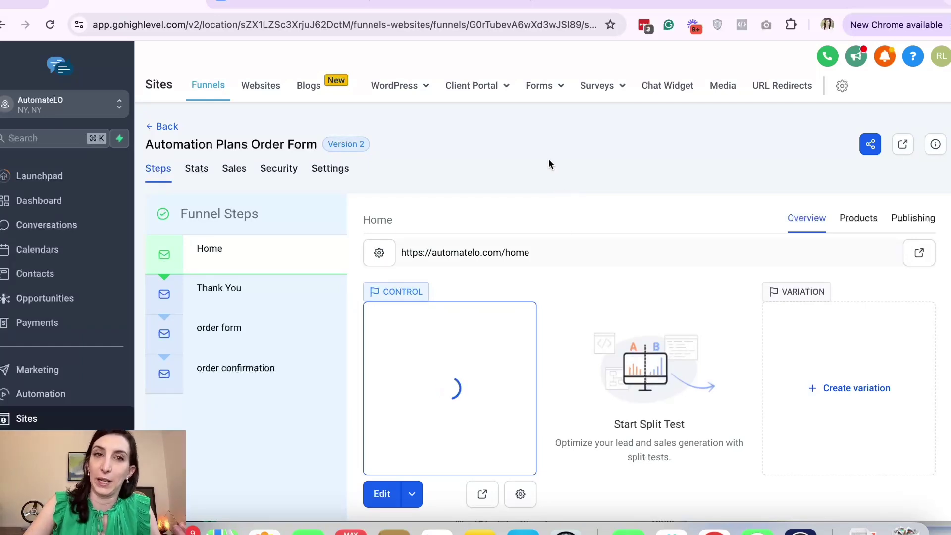
scroll(482, 187, "down", 2)
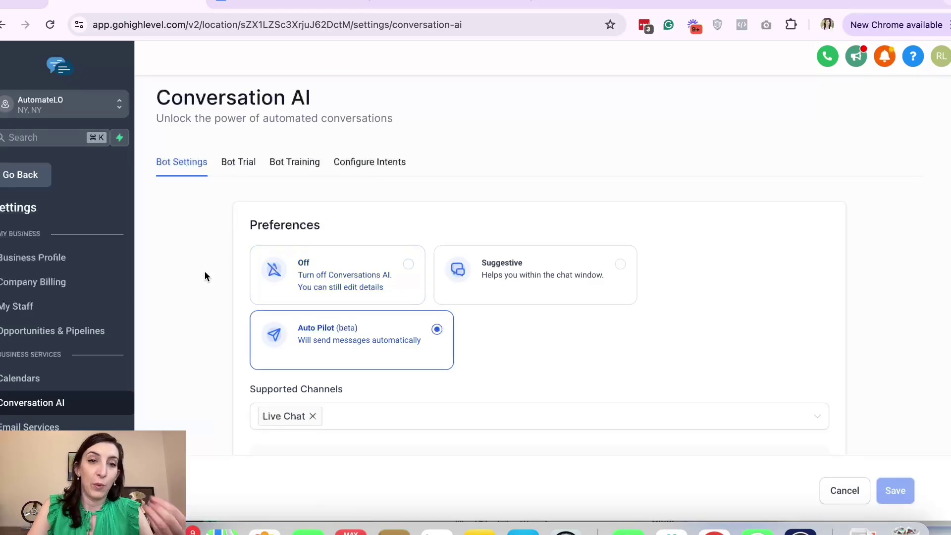
scroll(205, 276, "down", 2)
Confirm Live Chat is the bot's only supported channel, then open the Phone Numbers page.
scroll(206, 276, "down", 1)
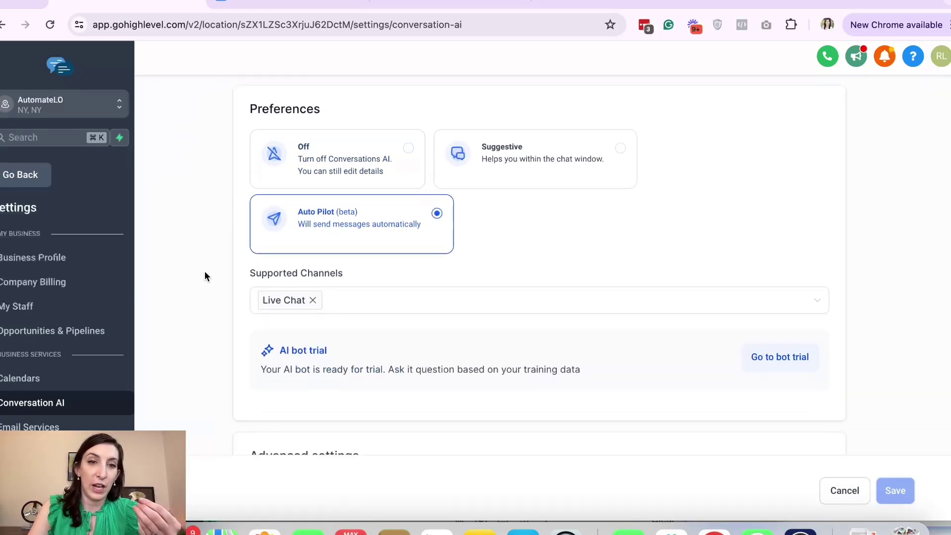
left_click(400, 303)
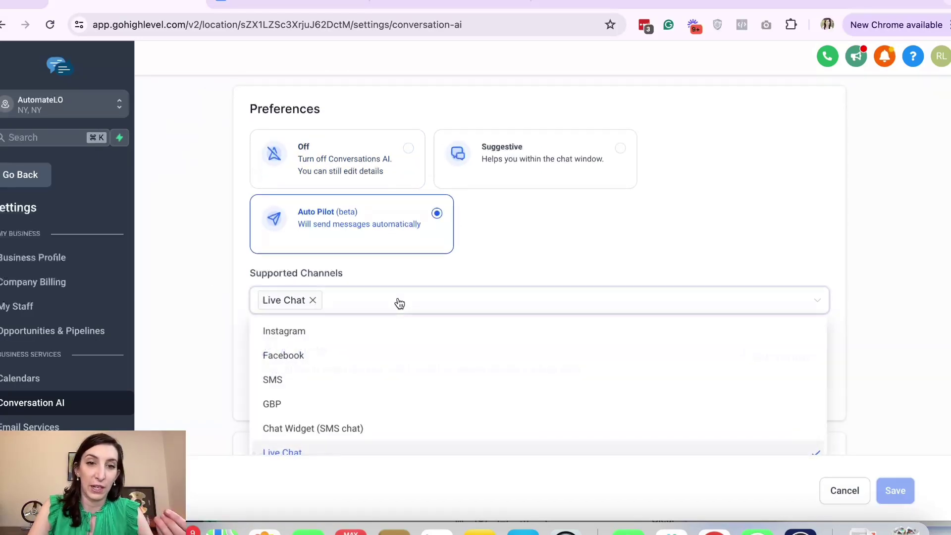
left_click(193, 355)
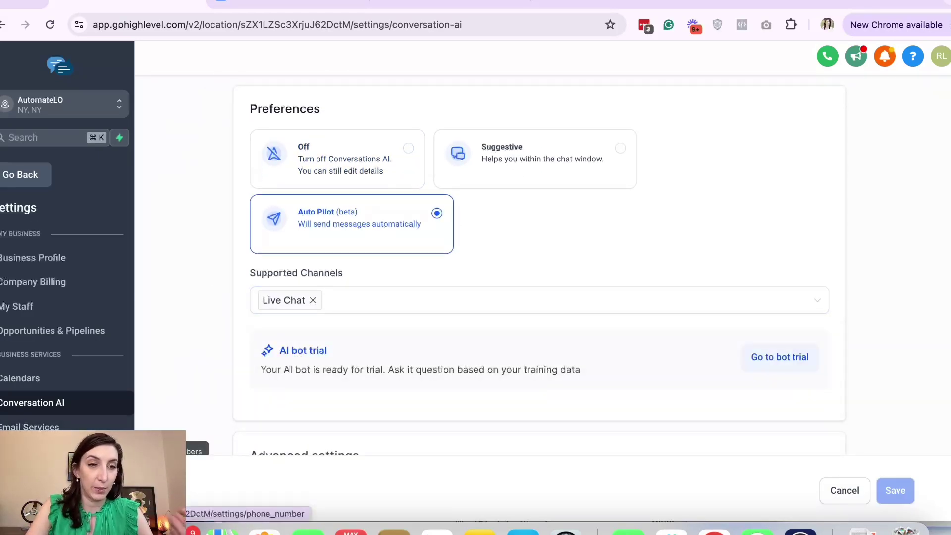
left_click(74, 452)
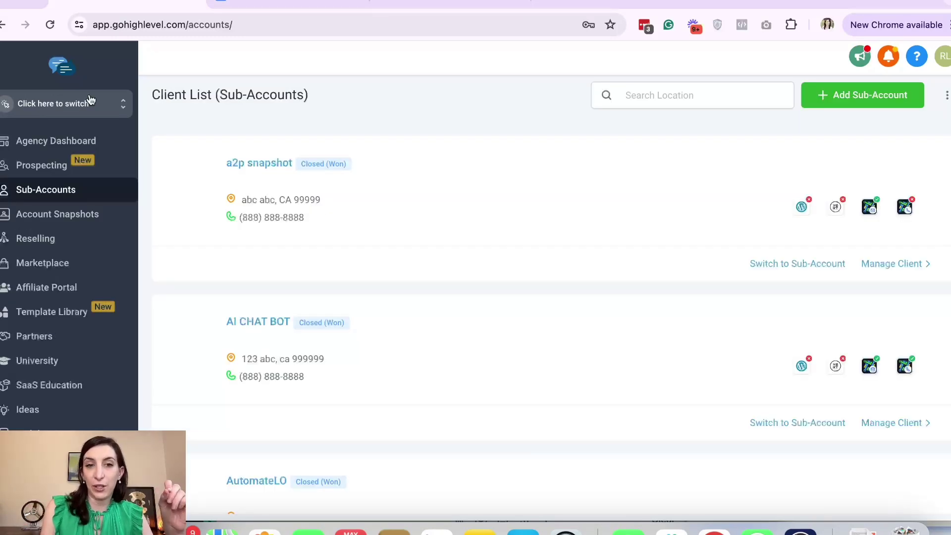
In HighLevel University, open the Day 2 lesson 'Install the 5-Day AI Challenge Agency Location Snapshot'.
left_click(90, 102)
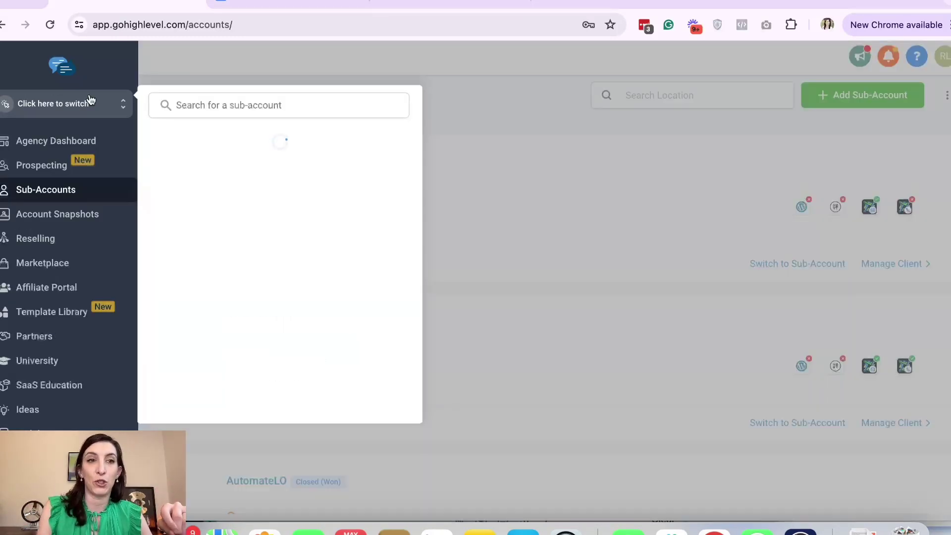
left_click(453, 116)
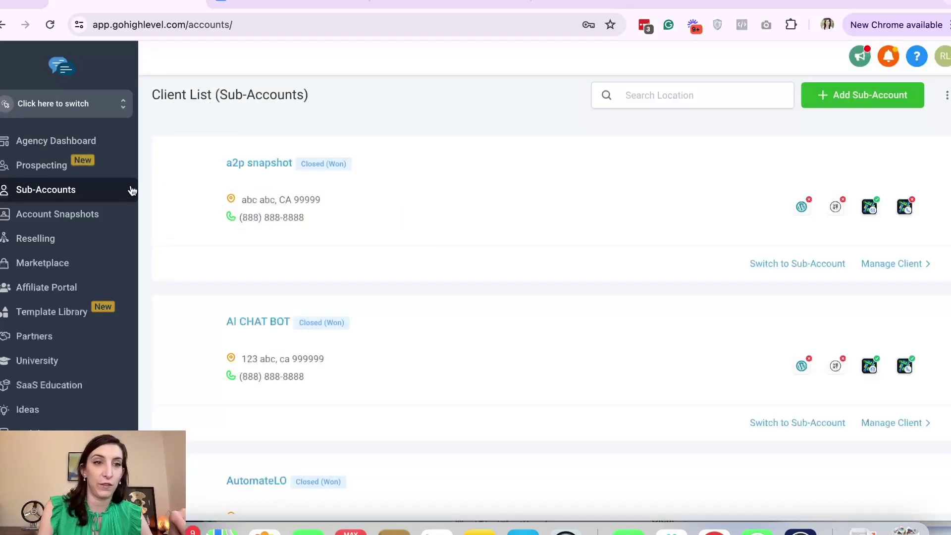
left_click(38, 362)
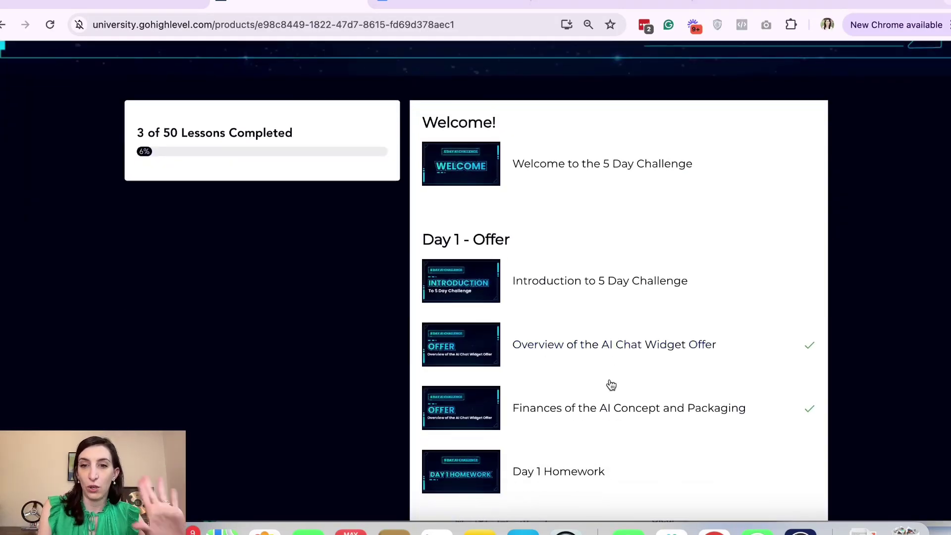
scroll(611, 386, "down", 5)
scroll(611, 386, "up", 3)
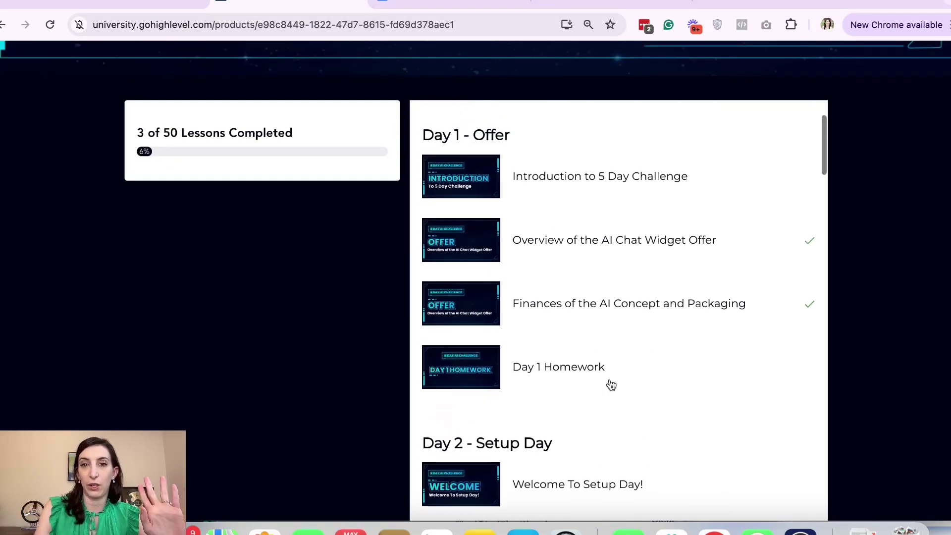
scroll(611, 385, "down", 6)
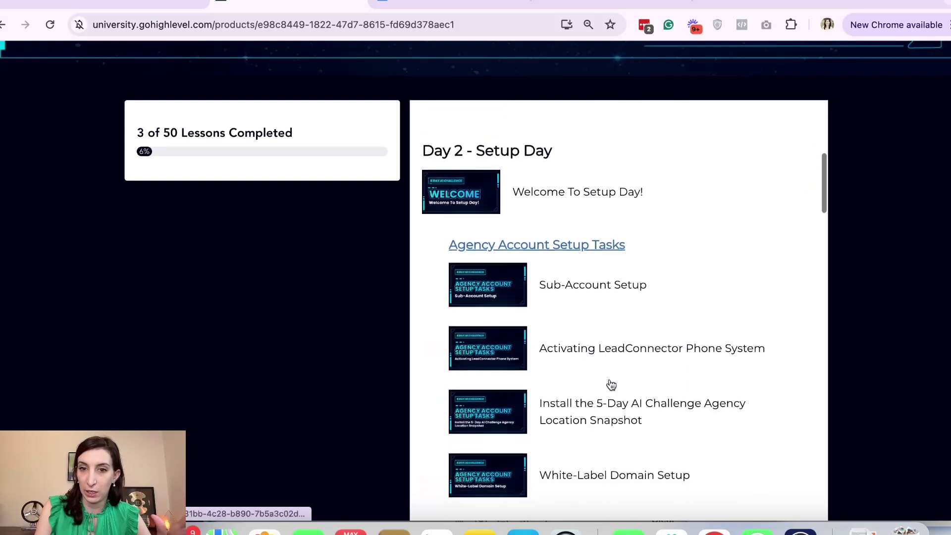
scroll(611, 385, "down", 1)
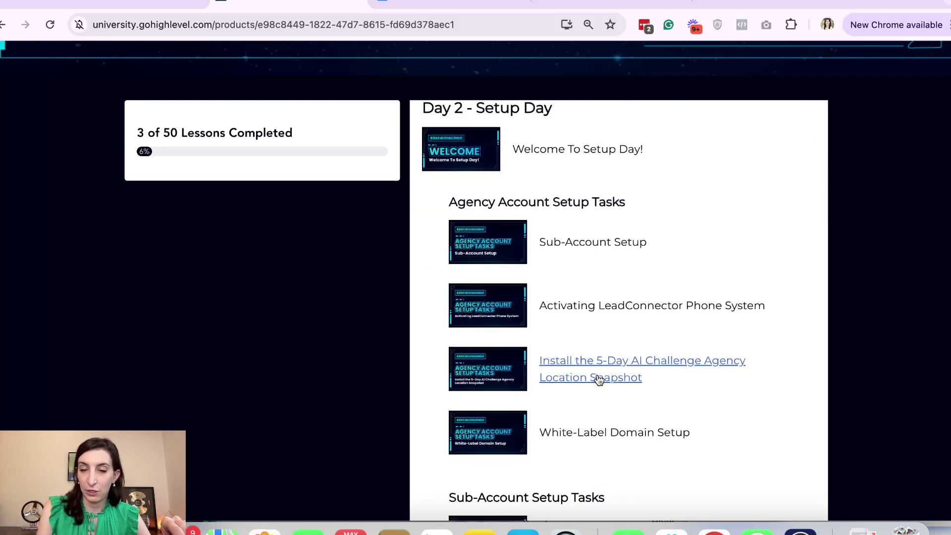
left_click(598, 378)
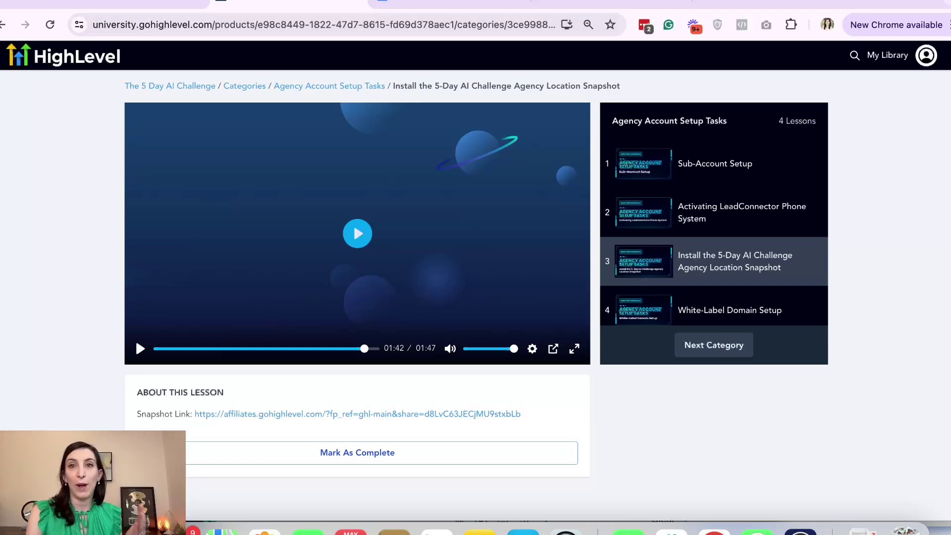
Glance at the automatelo.com tab, then follow breadcrumbs back to The 5 Day AI Challenge course home.
left_click(609, 7)
scroll(438, 287, "down", 9)
scroll(438, 283, "up", 8)
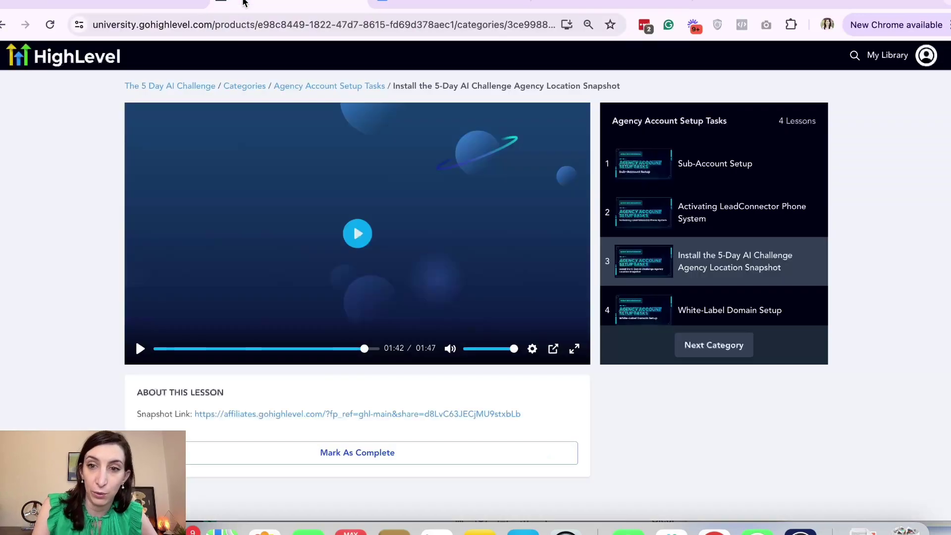
left_click(287, 5)
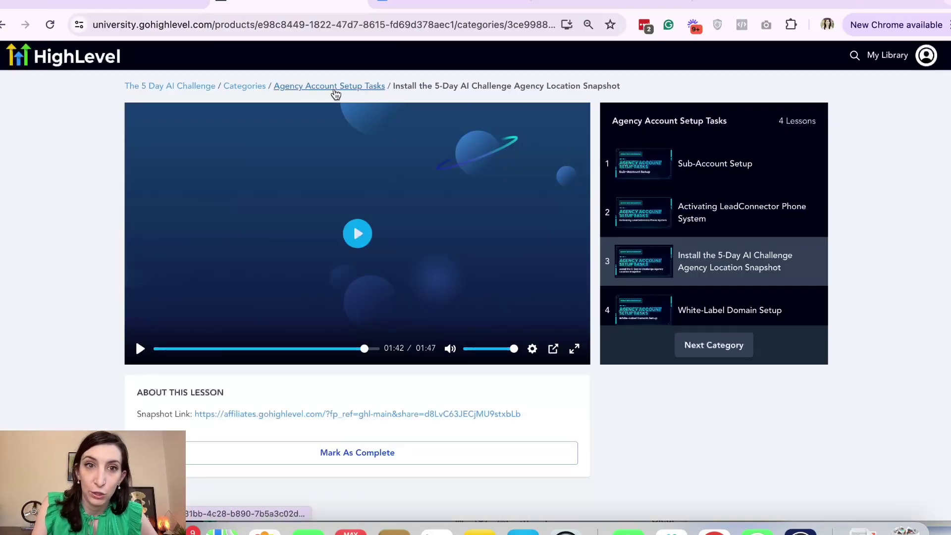
left_click(284, 88)
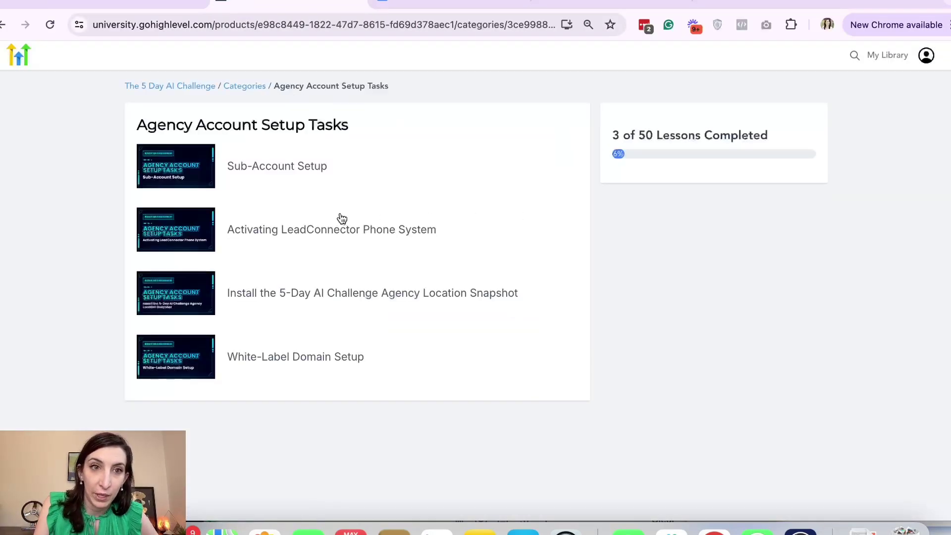
left_click(190, 88)
scroll(557, 400, "down", 5)
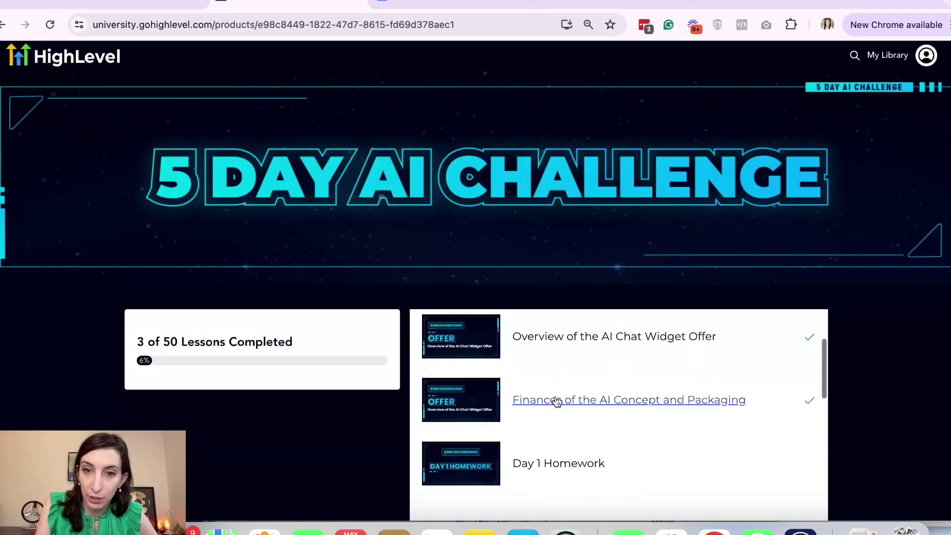
scroll(760, 272, "down", 3)
scroll(629, 337, "up", 2)
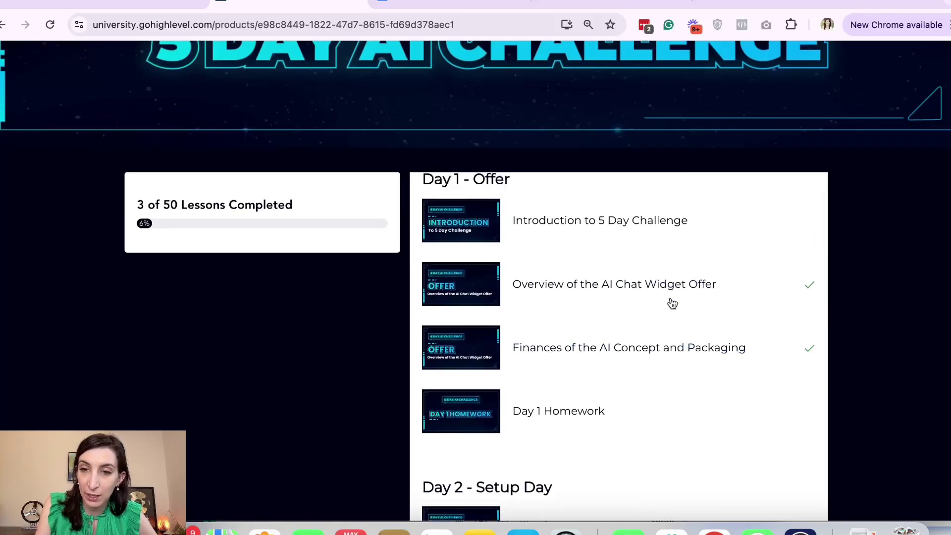
scroll(657, 354, "down", 3)
scroll(904, 307, "down", 1)
scroll(904, 307, "down", 1)
scroll(664, 259, "down", 2)
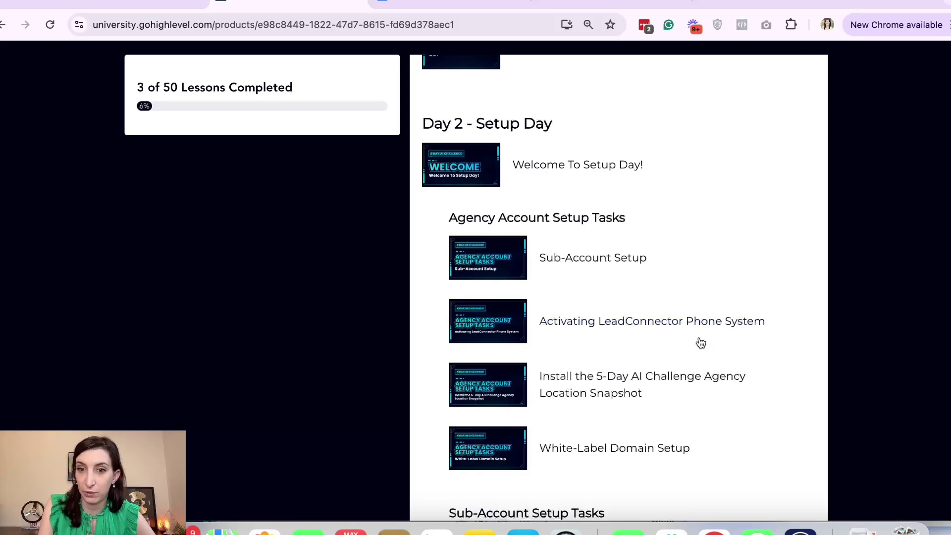
scroll(721, 409, "down", 3)
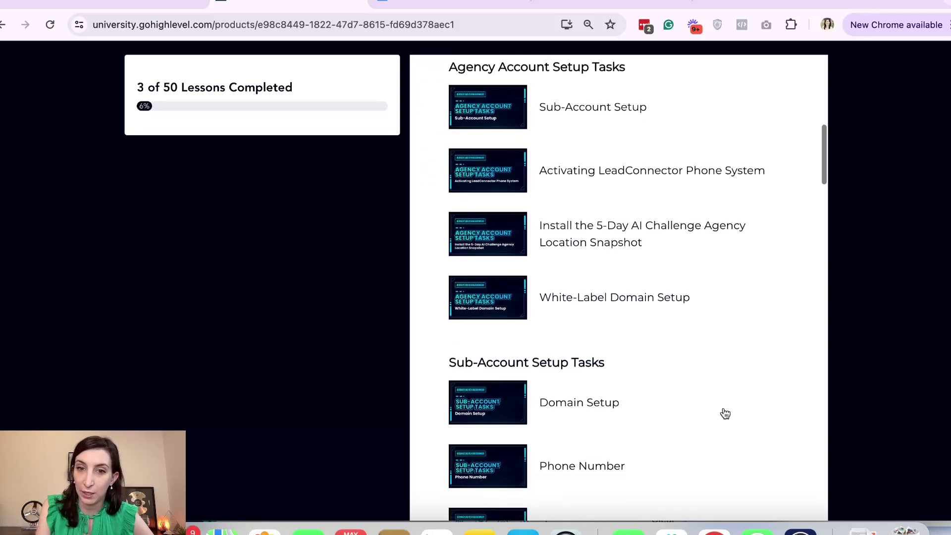
scroll(680, 256, "down", 4)
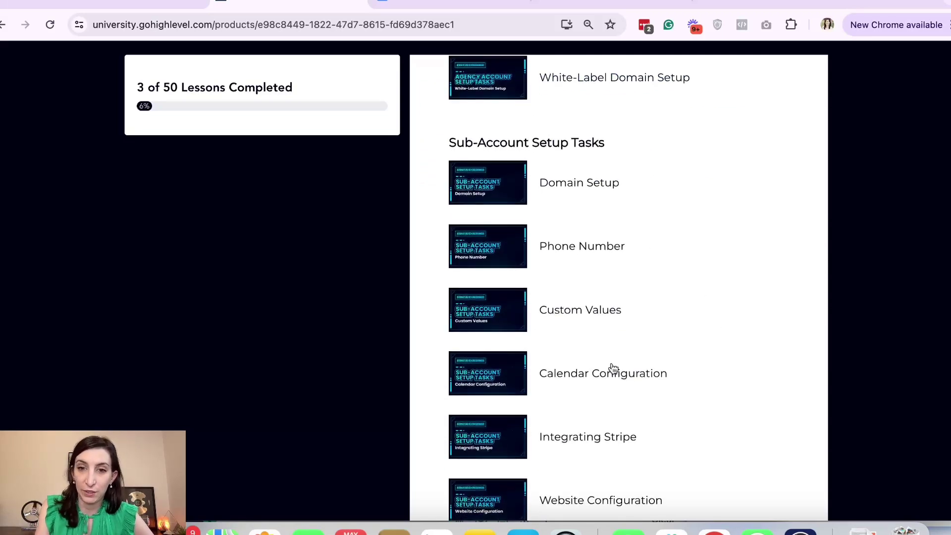
scroll(558, 269, "down", 3)
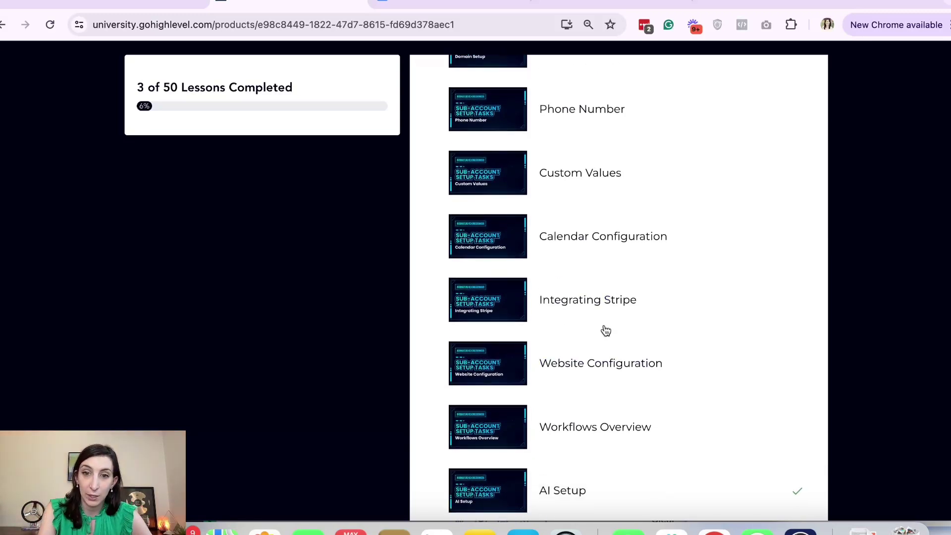
scroll(606, 331, "down", 2)
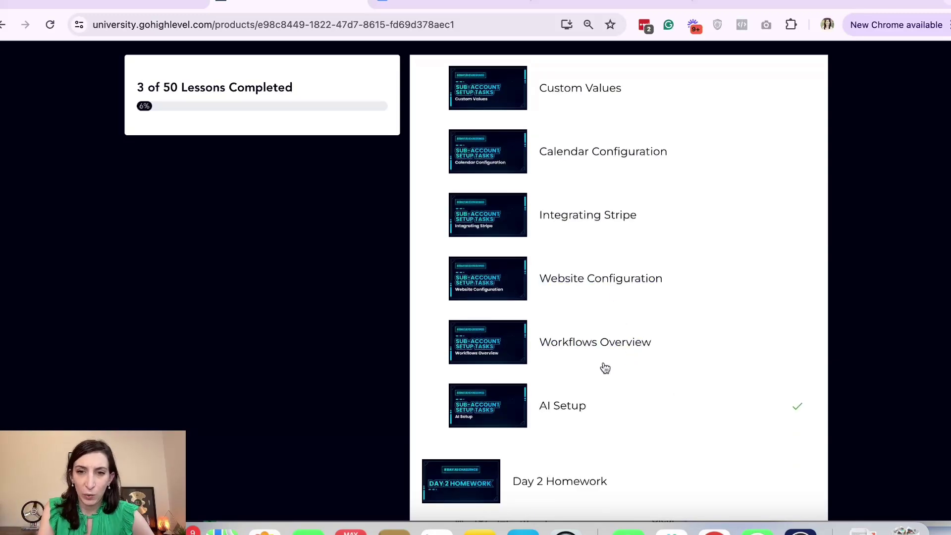
scroll(604, 365, "down", 6)
scroll(642, 312, "down", 3)
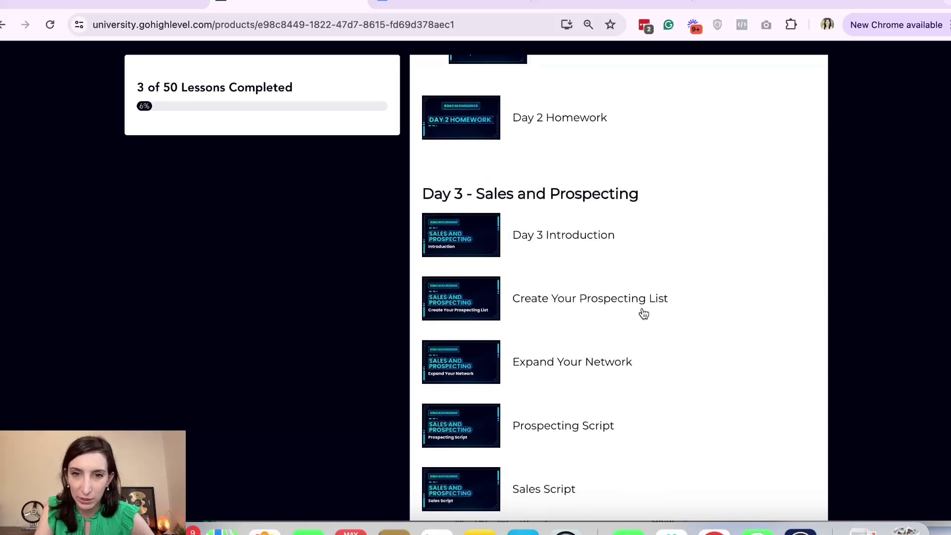
scroll(680, 345, "down", 1)
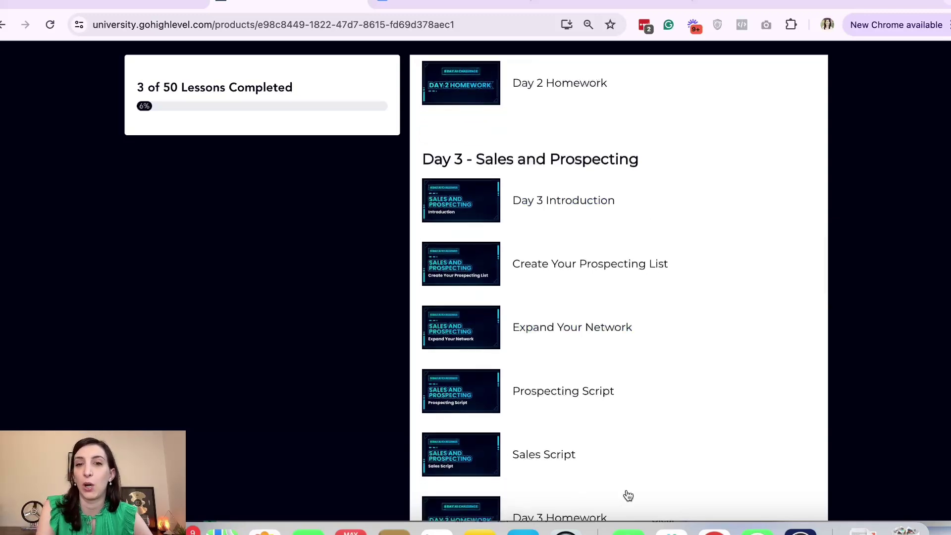
scroll(626, 494, "down", 1)
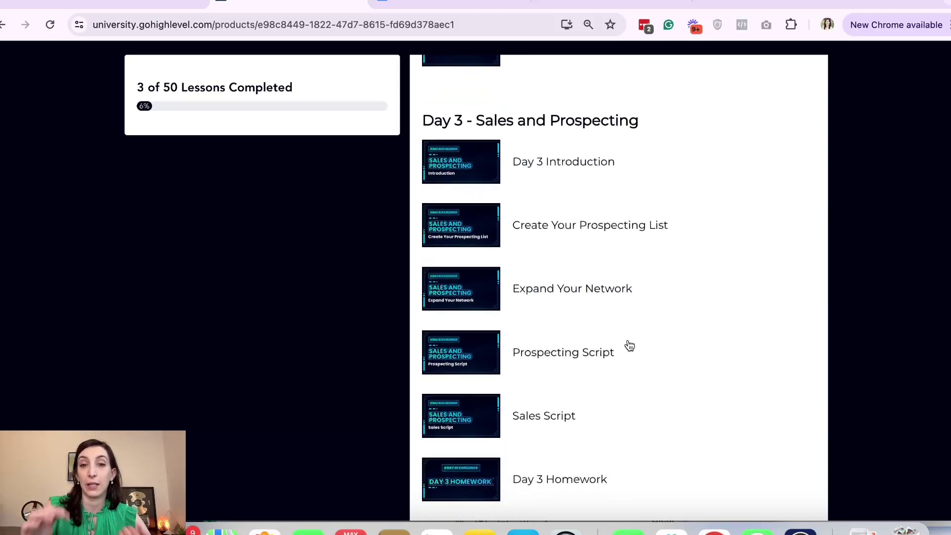
scroll(630, 346, "down", 4)
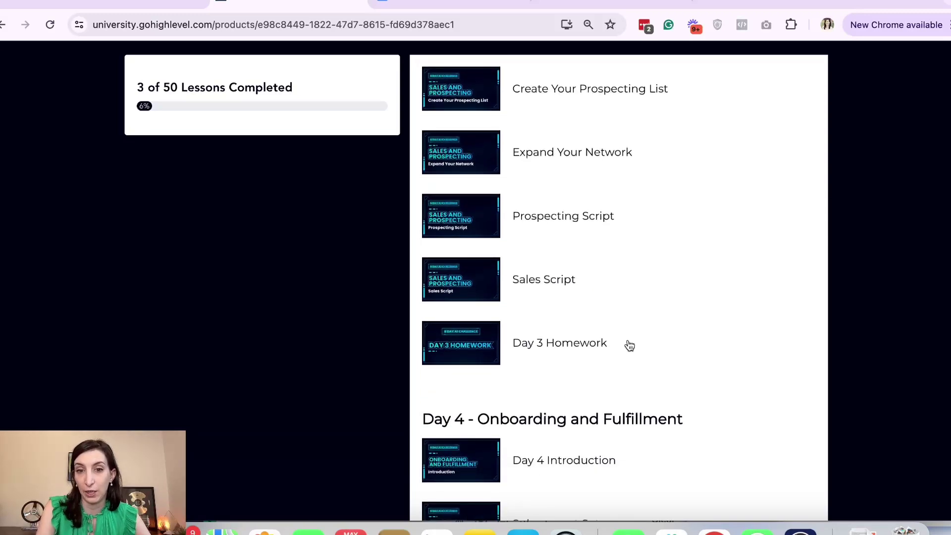
scroll(629, 345, "down", 4)
scroll(630, 346, "down", 2)
scroll(630, 345, "down", 2)
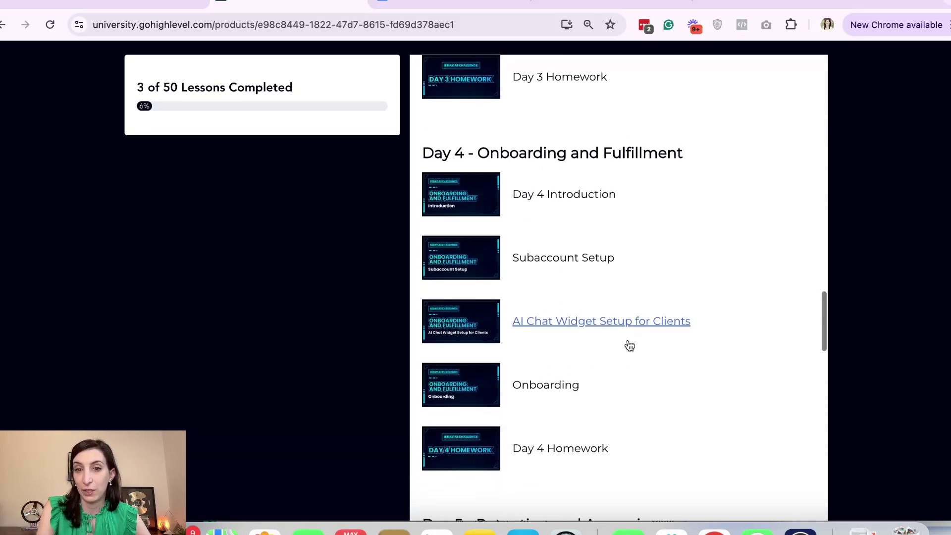
scroll(630, 346, "up", 2)
scroll(630, 346, "down", 7)
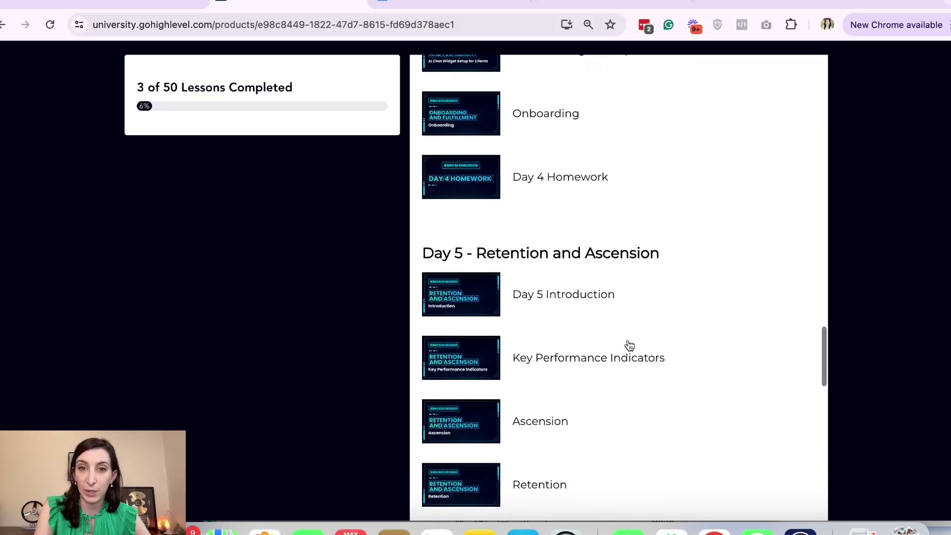